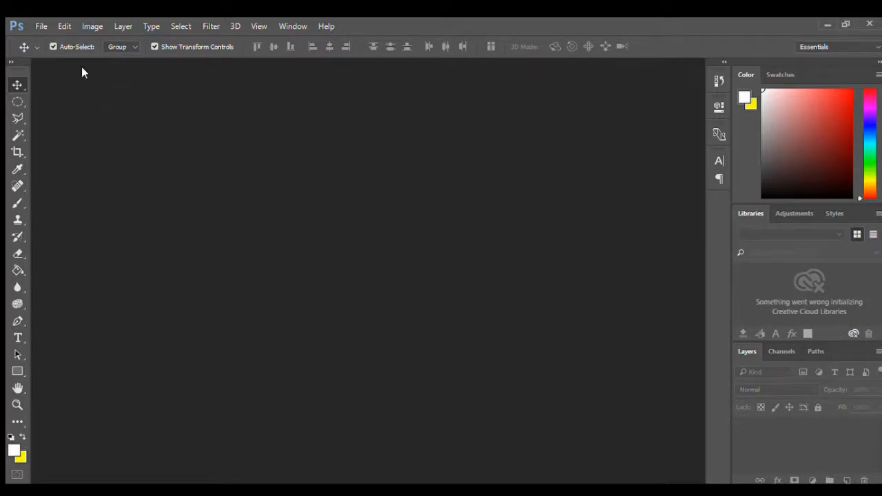
# Step: Create a blank square document and make a circular selection about 60% of the canvas width around its middle
pyautogui.click(44, 39)
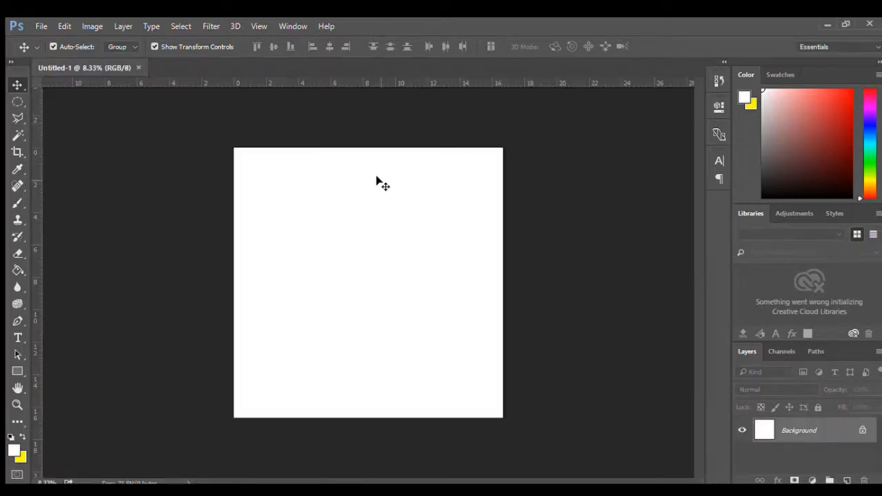
pyautogui.hotkey('ctrl', '+')
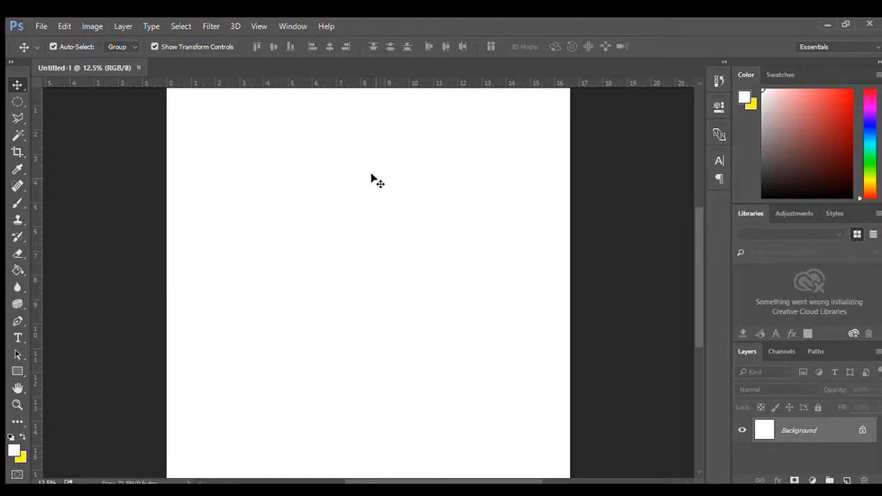
pyautogui.click(17, 102)
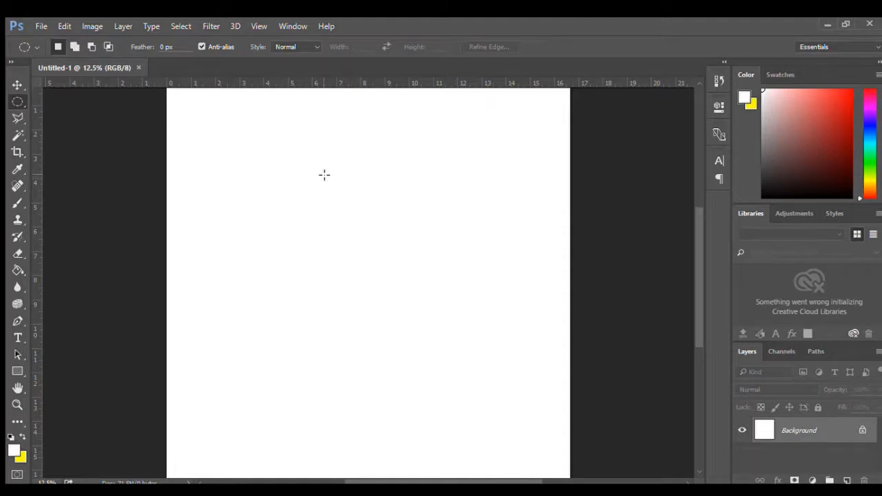
pyautogui.moveTo(285, 158); pyautogui.dragTo(535, 433)
pyautogui.moveTo(472, 335); pyautogui.dragTo(426, 304)
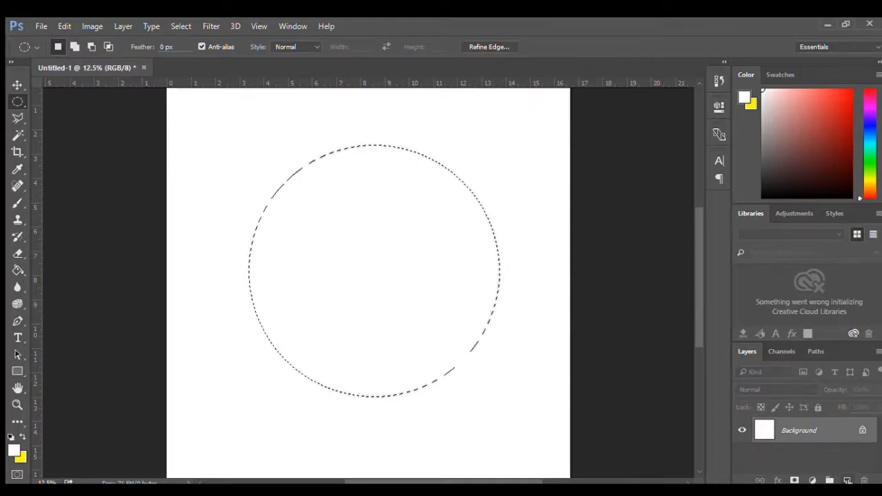
# Step: Add a new layer, fill the circular selection with yellow using the Paint Bucket, and deselect
pyautogui.click(848, 480)
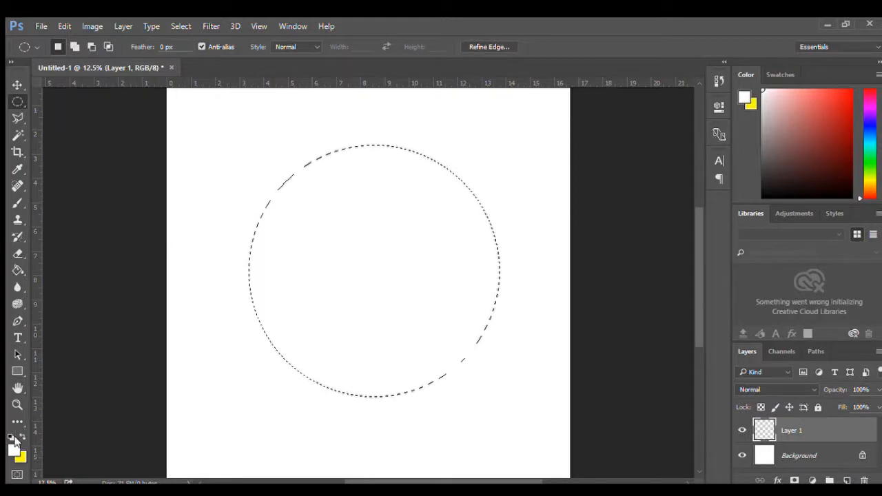
pyautogui.press('i')
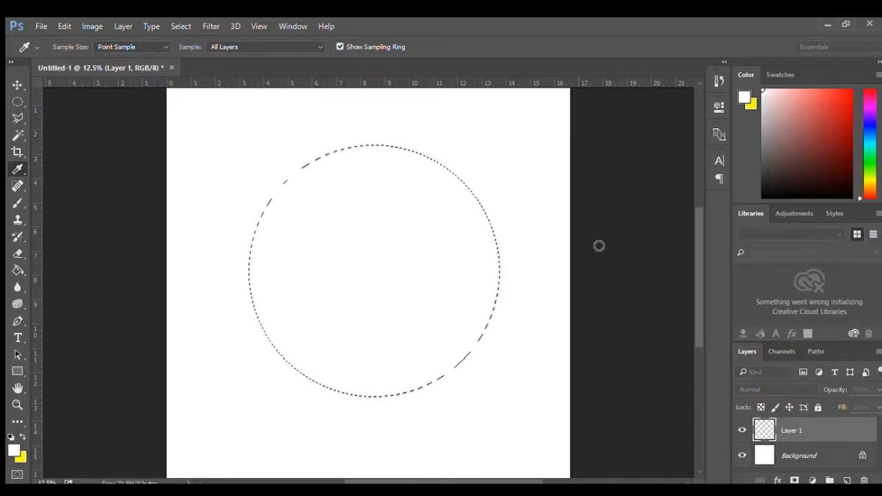
pyautogui.press('m')
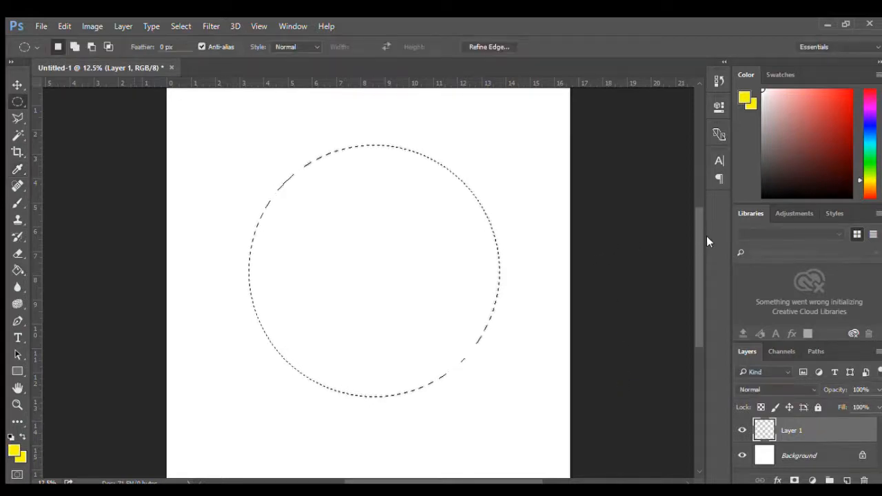
pyautogui.press('x')
pyautogui.click(18, 270)
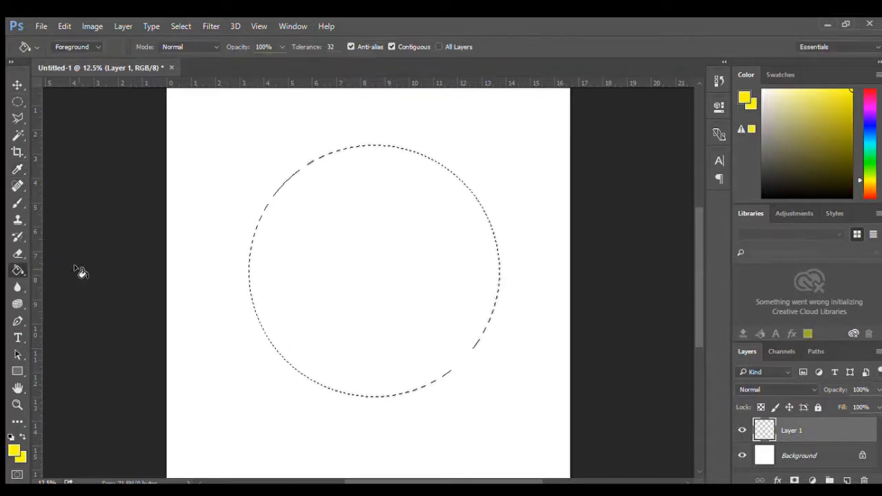
pyautogui.click(296, 267)
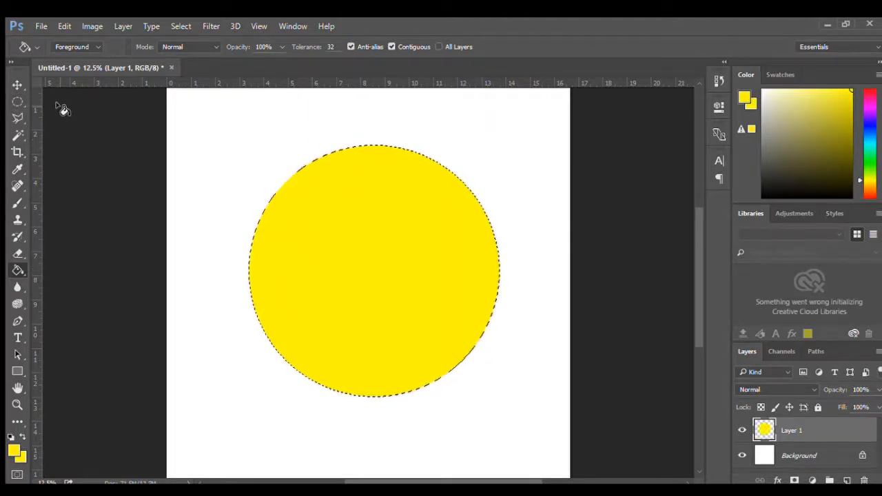
pyautogui.click(18, 102)
pyautogui.click(105, 124)
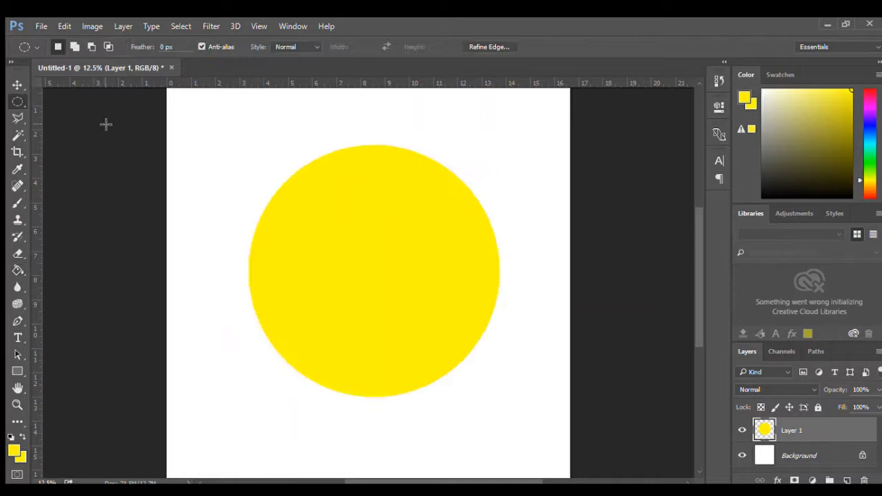
# Step: Scale the yellow circle proportionally to 127.89% and center it on the canvas at X 2500 px, Y 2500 px
pyautogui.click(17, 84)
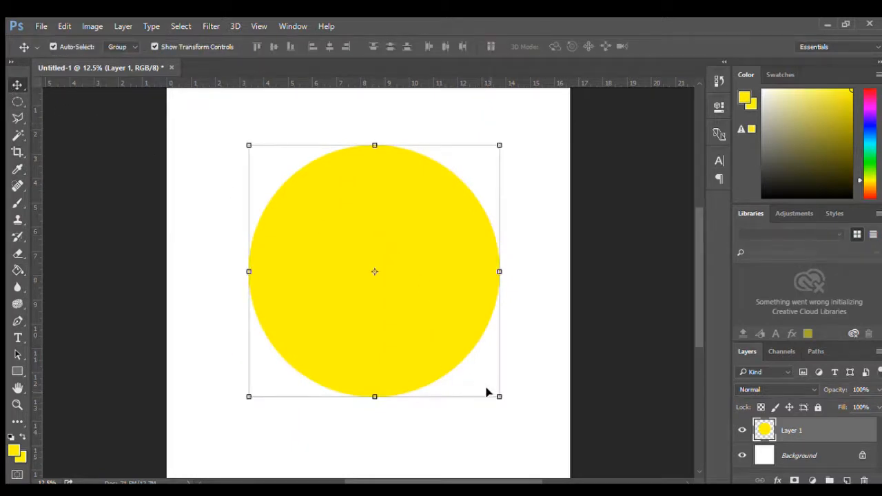
pyautogui.moveTo(499, 396); pyautogui.dragTo(542, 440)
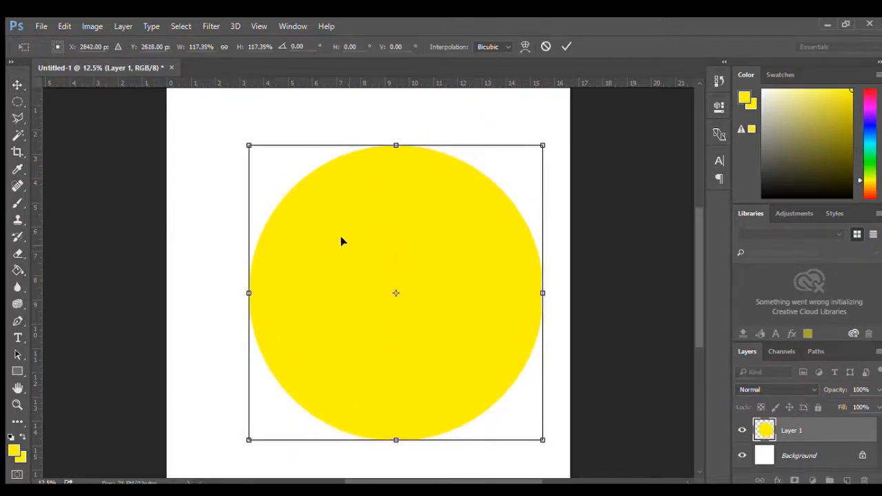
pyautogui.moveTo(248, 143); pyautogui.dragTo(216, 127)
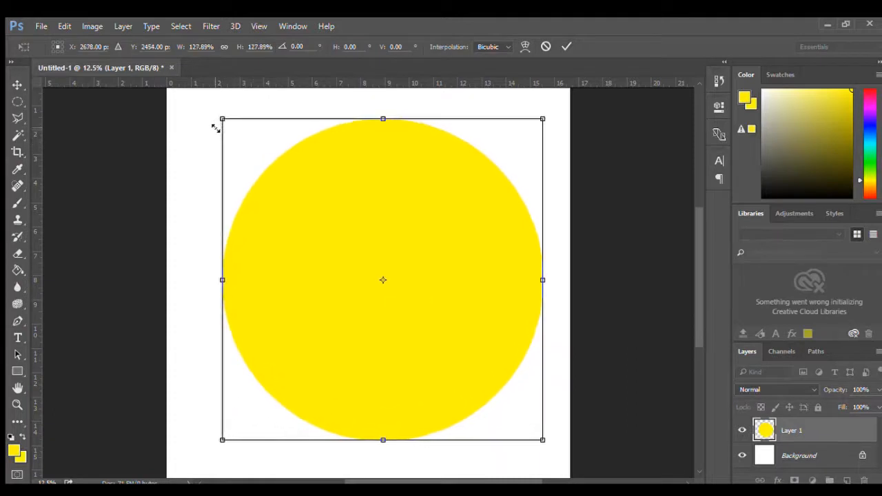
pyautogui.moveTo(434, 226); pyautogui.dragTo(419, 220)
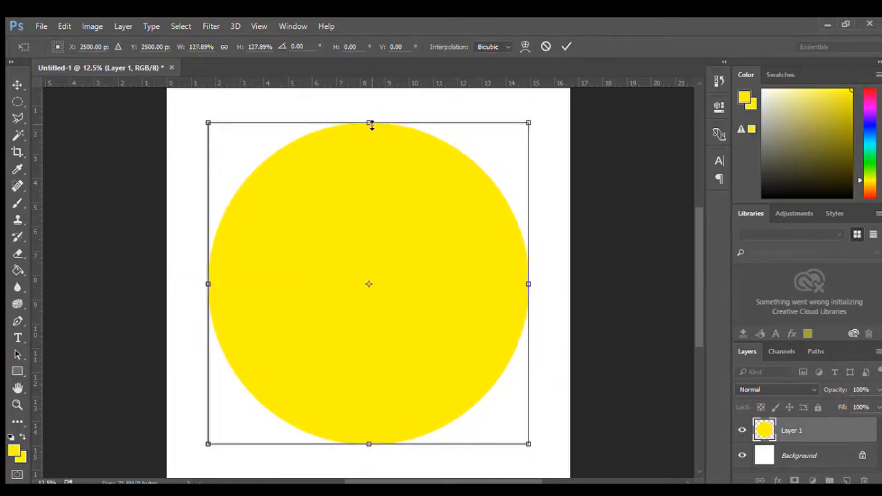
# Step: Warp the yellow circle into a pear shape by pulling both upper side handles inward, and apply the transform
pyautogui.click(524, 46)
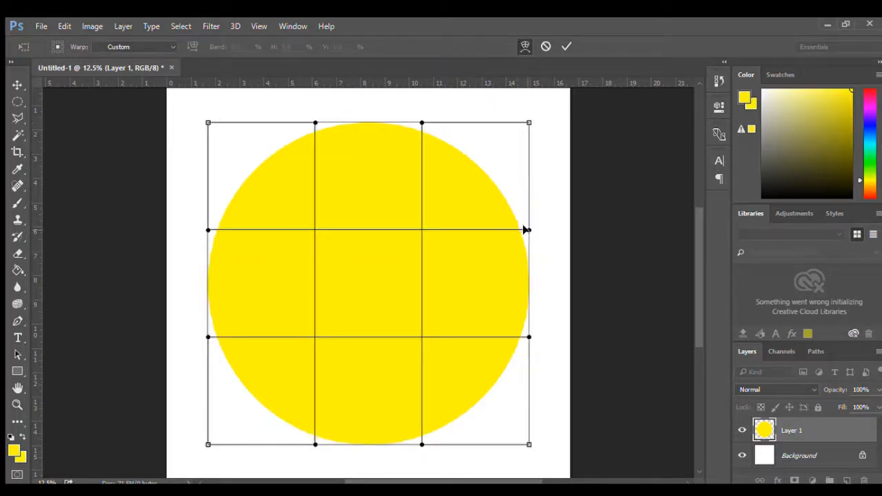
pyautogui.moveTo(524, 230); pyautogui.dragTo(405, 229)
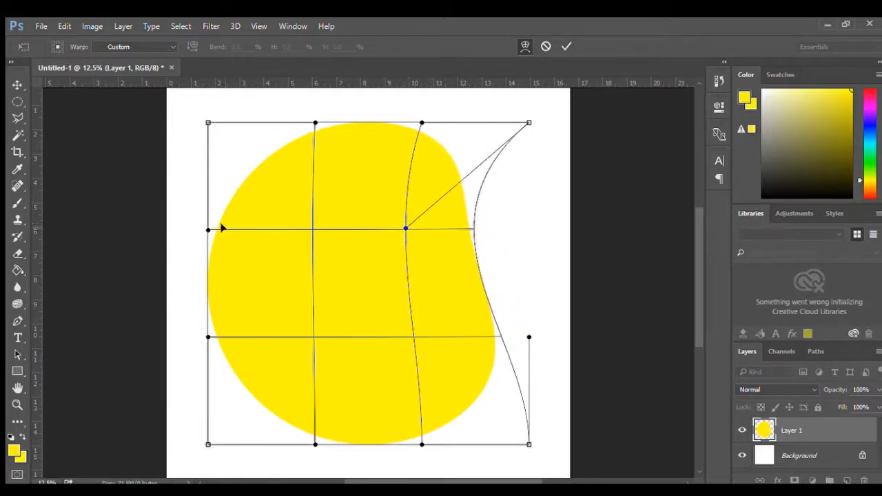
pyautogui.moveTo(207, 230); pyautogui.dragTo(324, 230)
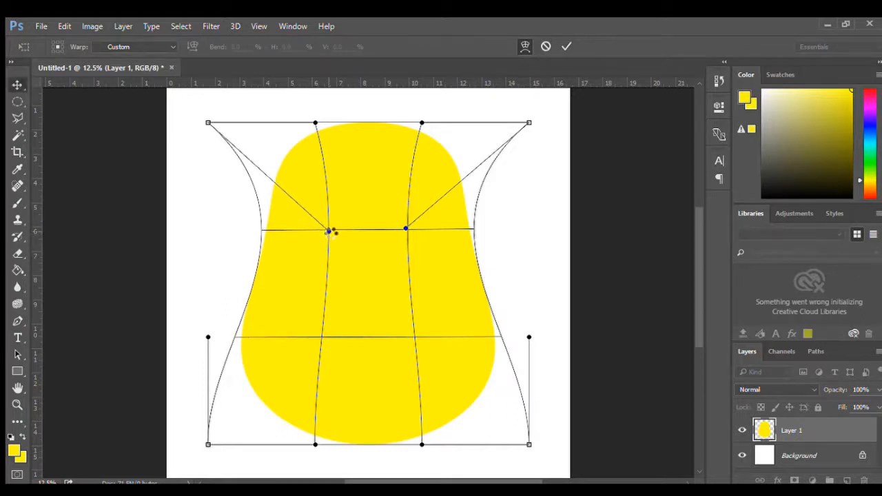
pyautogui.press('Return')
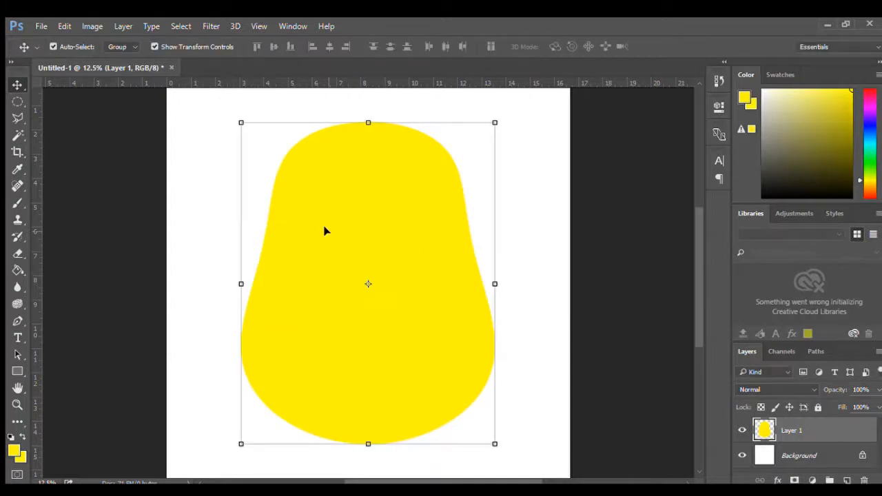
# Step: On a new layer, make a circular eye selection about one sixth of the canvas width on the shape's upper left
pyautogui.click(847, 480)
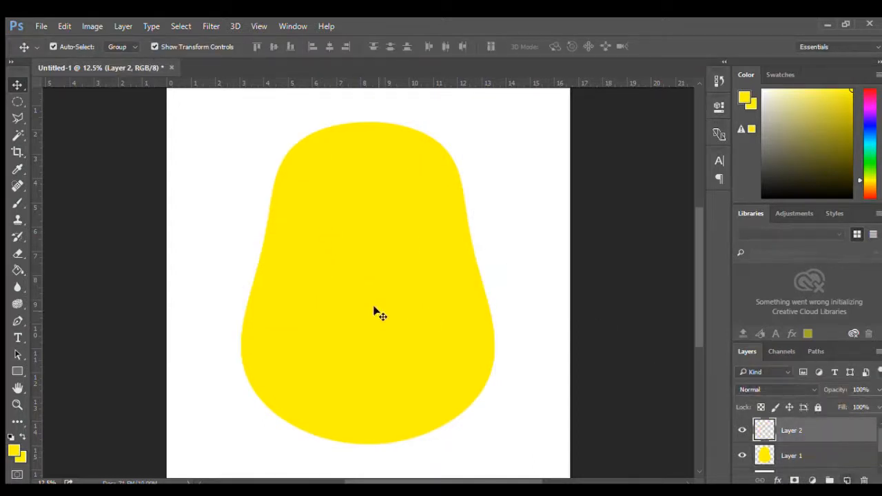
pyautogui.click(15, 101)
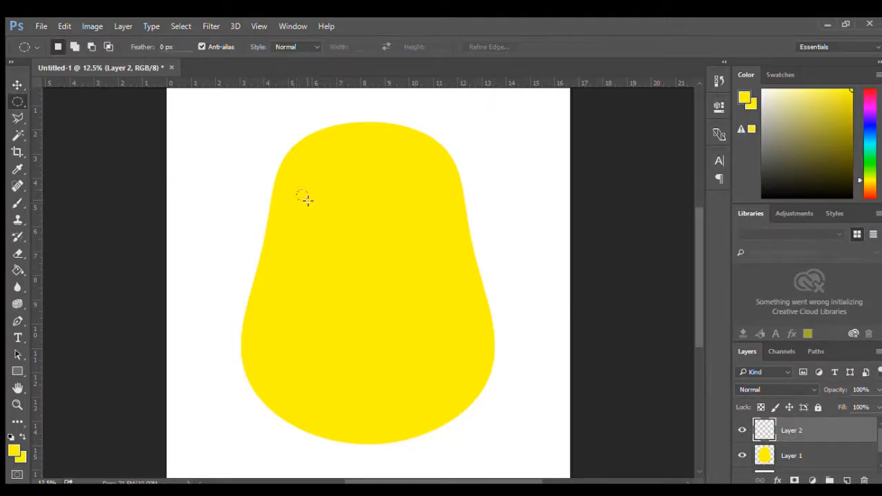
pyautogui.moveTo(348, 247); pyautogui.dragTo(360, 264)
# Step: Fill the small circular selection with black using the Paint Bucket and deselect
pyautogui.press('i')
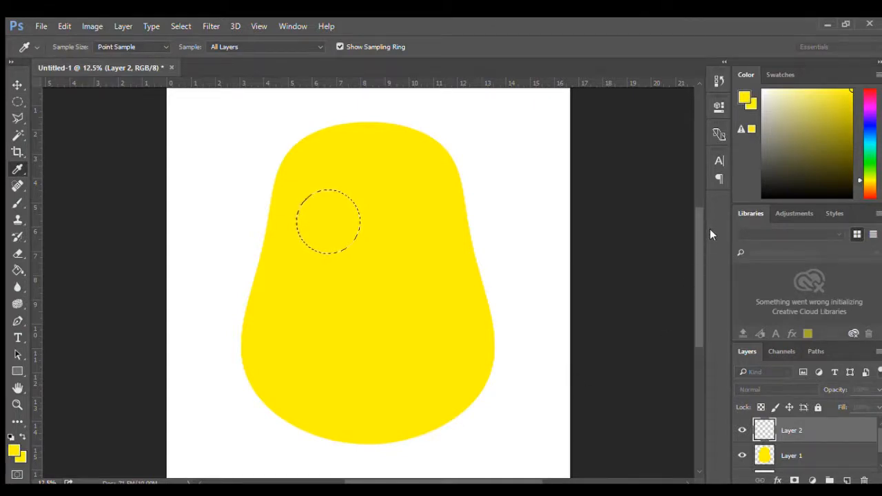
pyautogui.press('m')
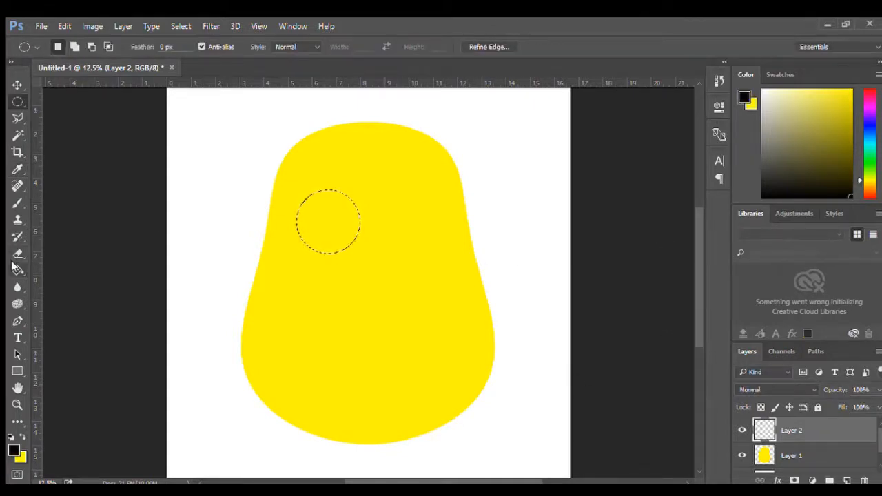
pyautogui.click(18, 270)
pyautogui.click(330, 233)
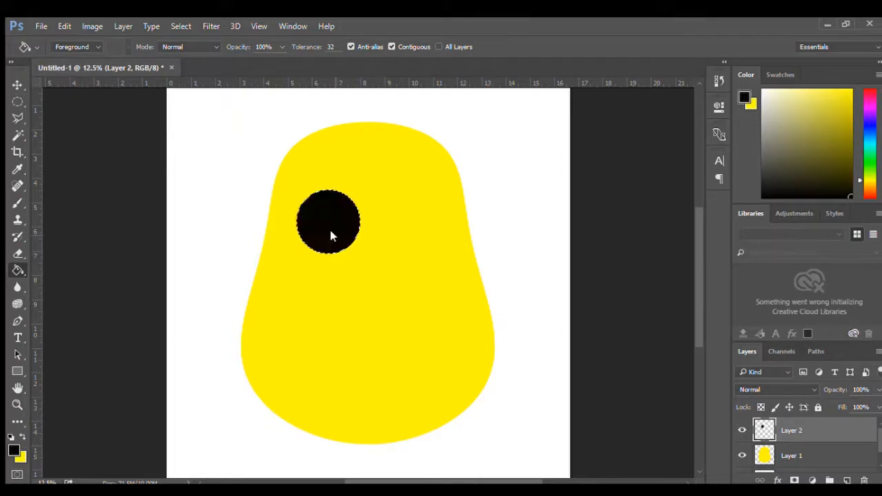
pyautogui.click(17, 100)
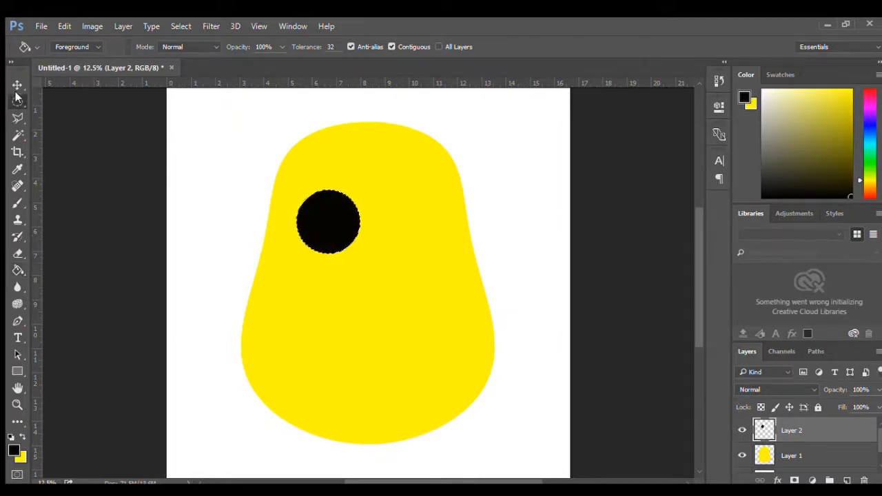
pyautogui.hotkey('ctrl', 'd')
# Step: Duplicate the black circle horizontally as the right eye and shift both eyes slightly left to center the pair on the shape
pyautogui.click(17, 84)
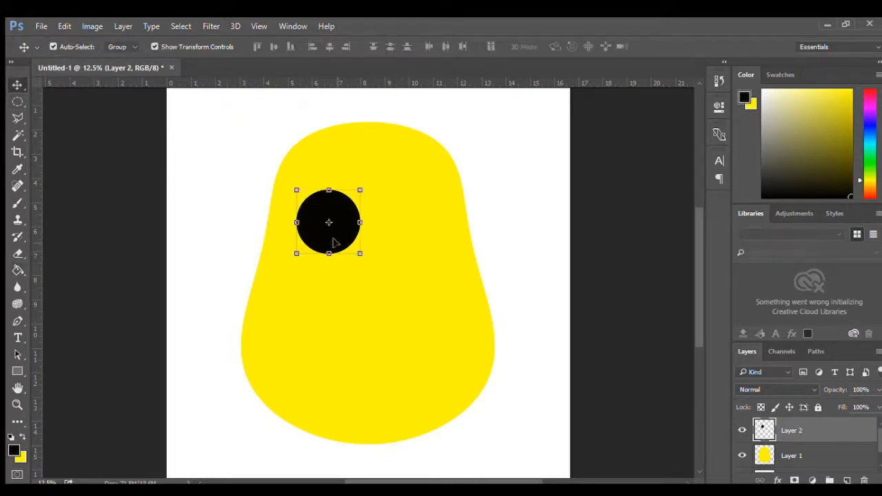
pyautogui.moveTo(335, 242); pyautogui.dragTo(423, 241)
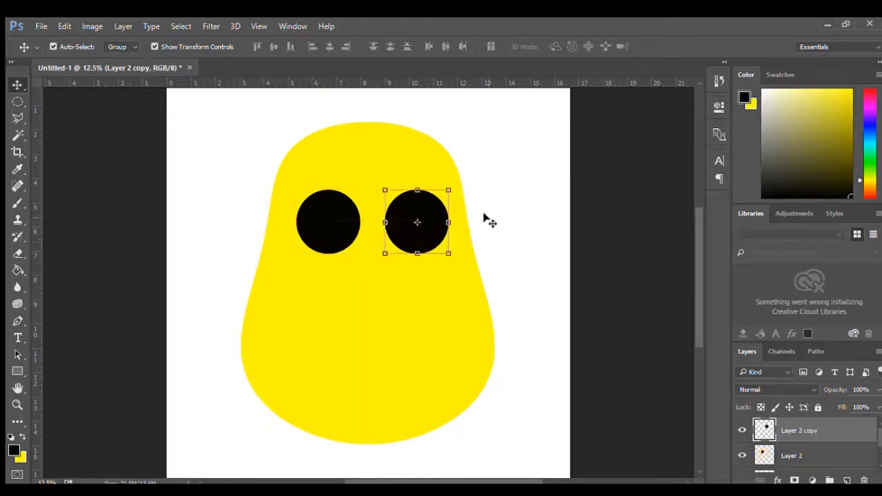
pyautogui.click(484, 216)
pyautogui.moveTo(339, 221); pyautogui.dragTo(333, 220)
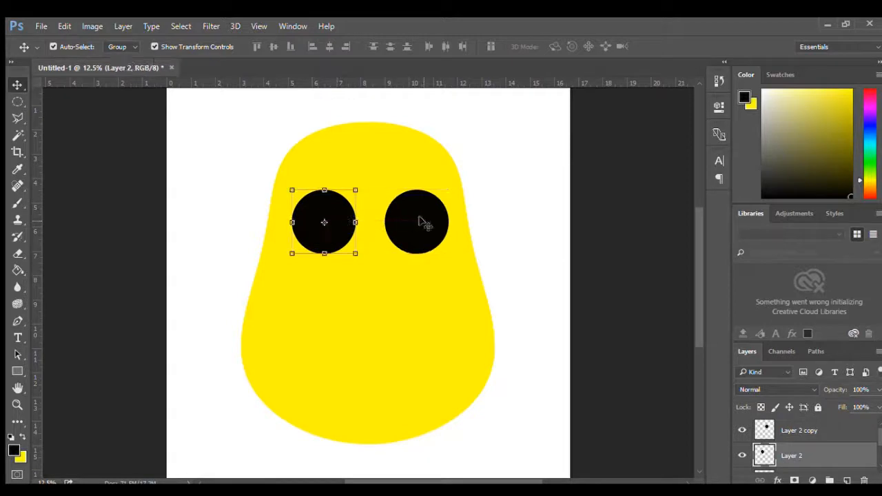
pyautogui.moveTo(423, 221); pyautogui.dragTo(418, 221)
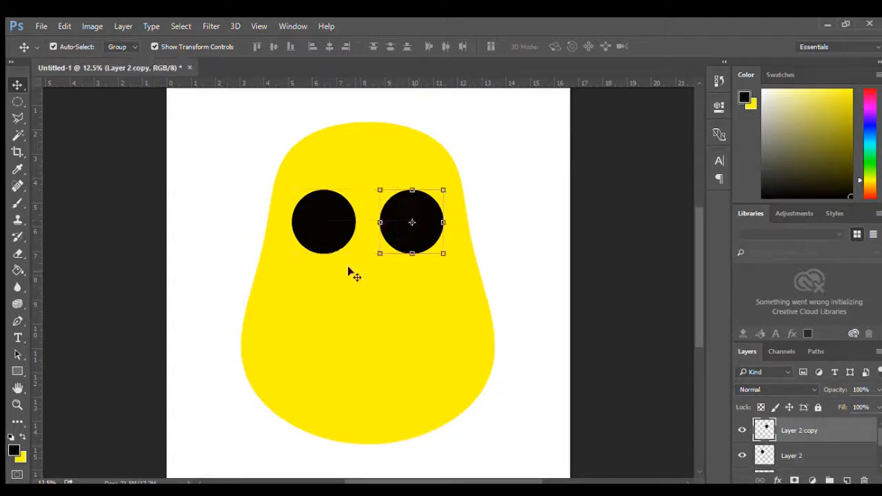
pyautogui.click(324, 236)
pyautogui.click(405, 238)
pyautogui.click(222, 227)
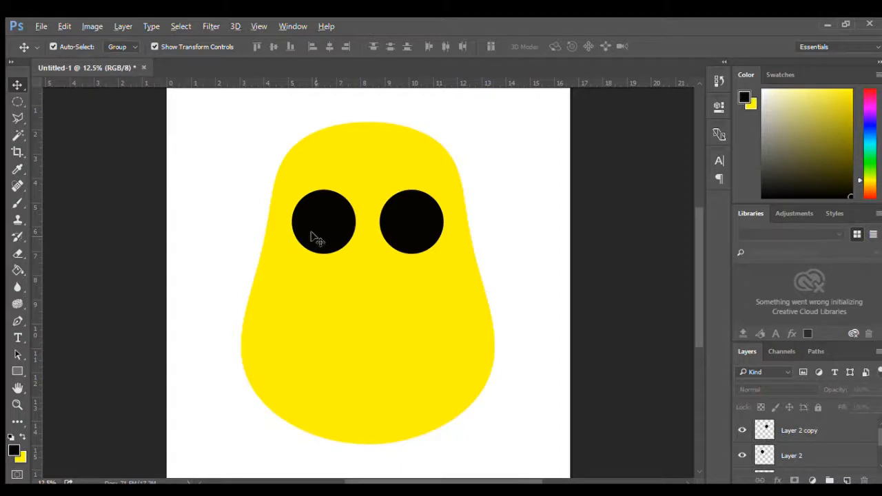
# Step: Duplicate the left eye to the middle below the eyes, and place another copy of it overlapping slightly higher
pyautogui.keyDown('alt'); pyautogui.moveTo(315, 237); pyautogui.dragTo(359, 314); pyautogui.keyUp('alt')
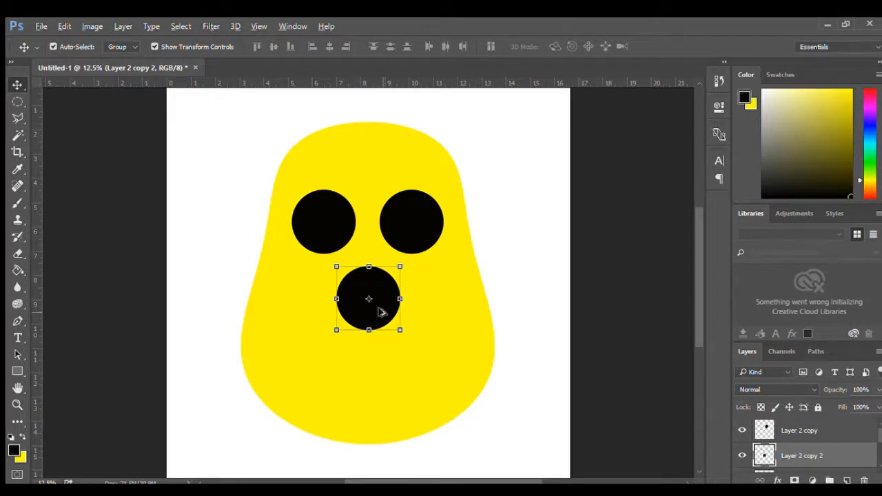
pyautogui.keyDown('alt'); pyautogui.moveTo(381, 312); pyautogui.dragTo(378, 278); pyautogui.keyUp('alt')
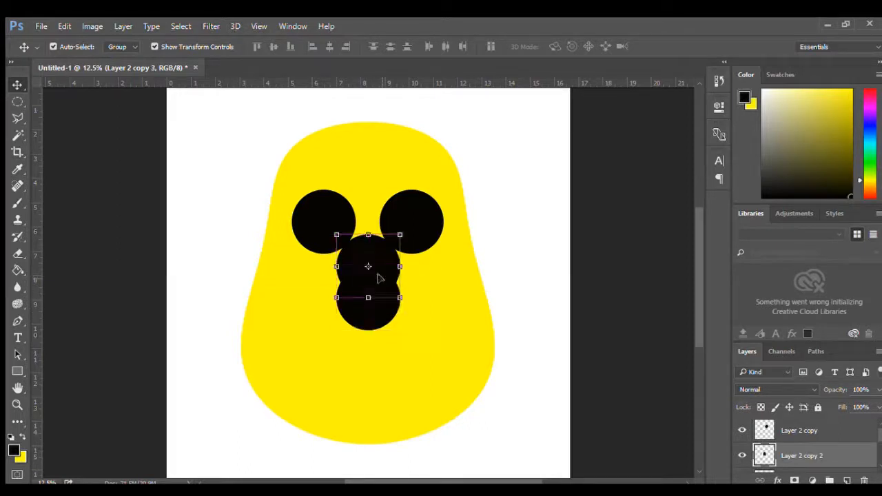
# Step: Set the foreground color to white and scale the upper middle black circle proportionally to 44.44%
pyautogui.press('i')
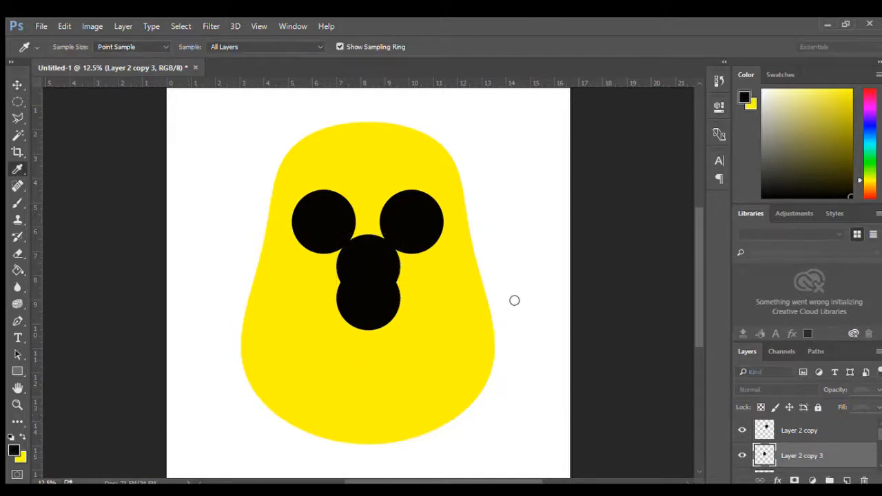
pyautogui.press('v')
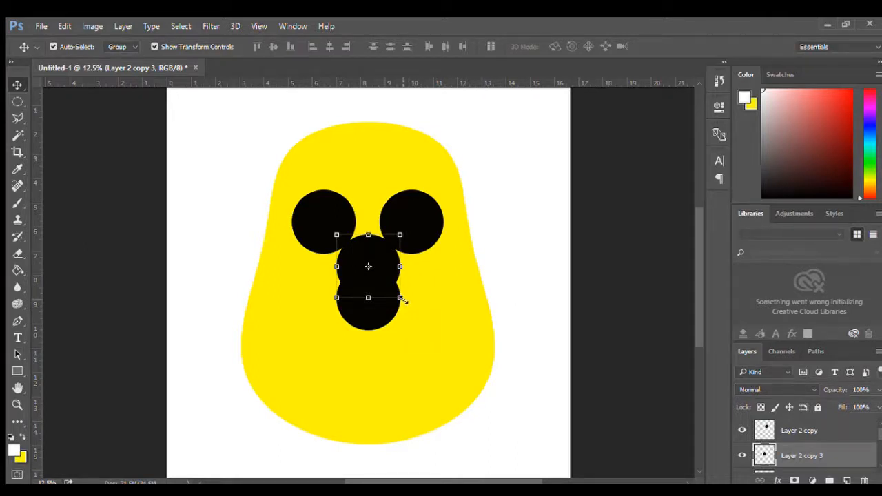
pyautogui.moveTo(403, 301); pyautogui.dragTo(370, 267)
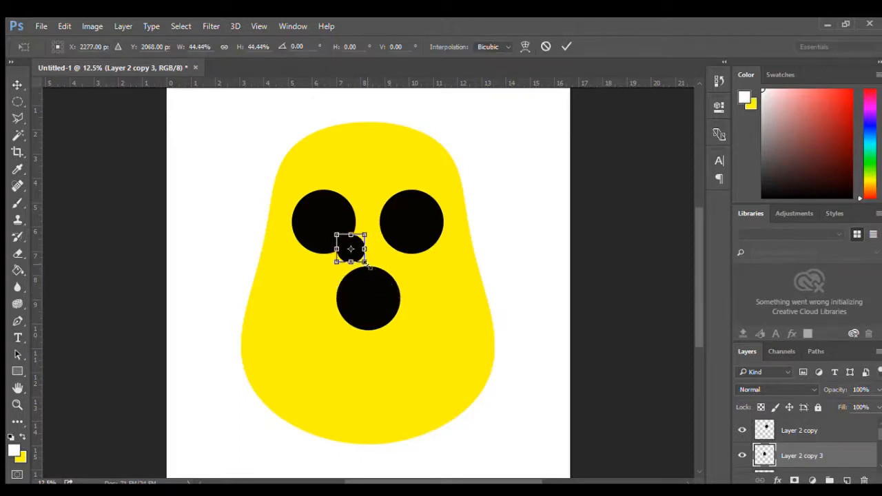
pyautogui.press('Return')
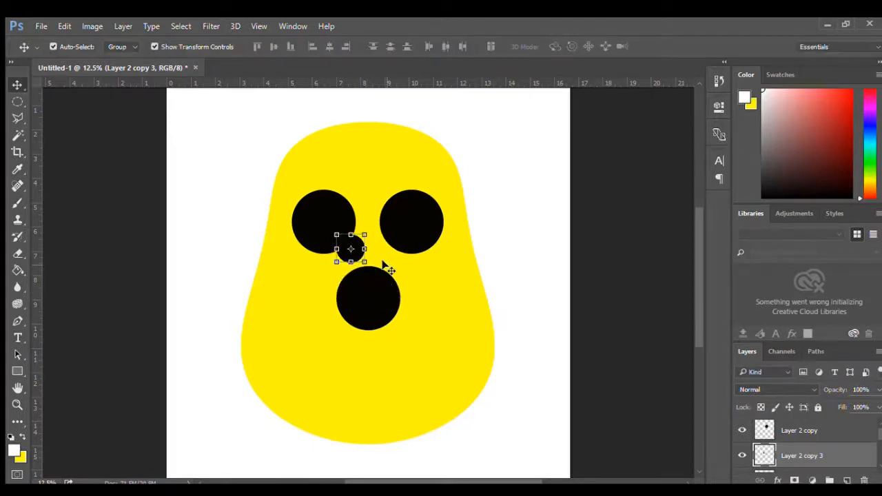
# Step: Move the small black circle onto the empty yellow area below the left eye and fill it with white using the Paint Bucket
pyautogui.click(393, 268)
pyautogui.moveTo(348, 245); pyautogui.dragTo(297, 285)
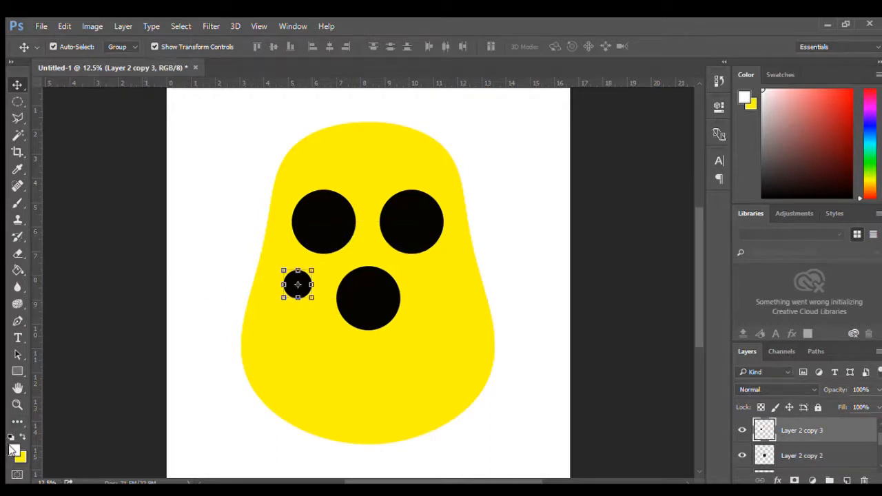
pyautogui.press('i')
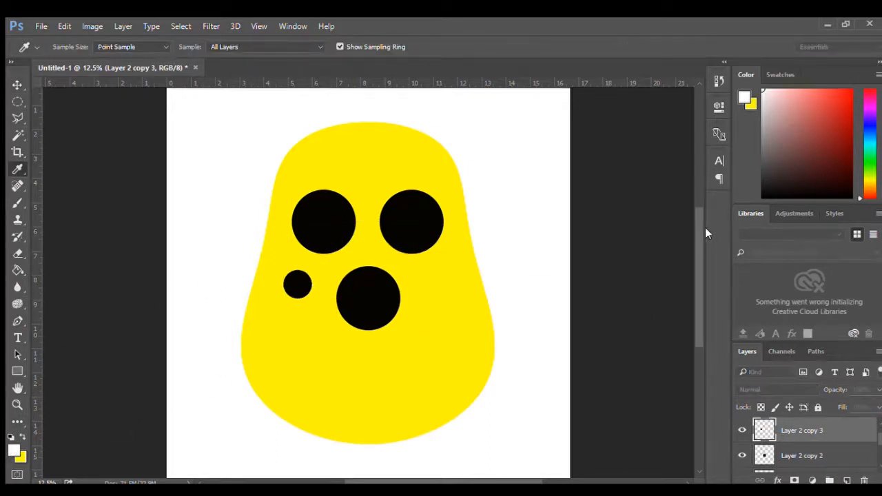
pyautogui.press('v')
pyautogui.press('g')
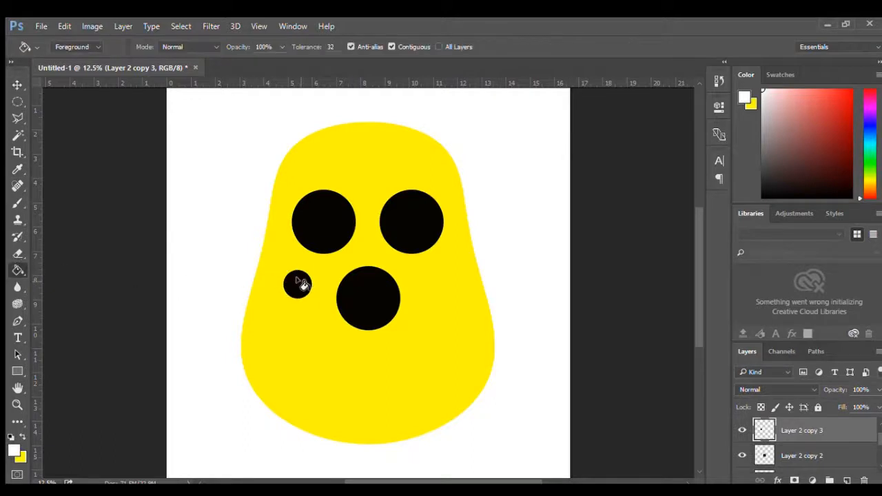
pyautogui.click(301, 284)
# Step: Move the small white circle into the right half of the left eye as its highlight
pyautogui.click(17, 84)
pyautogui.click(295, 343)
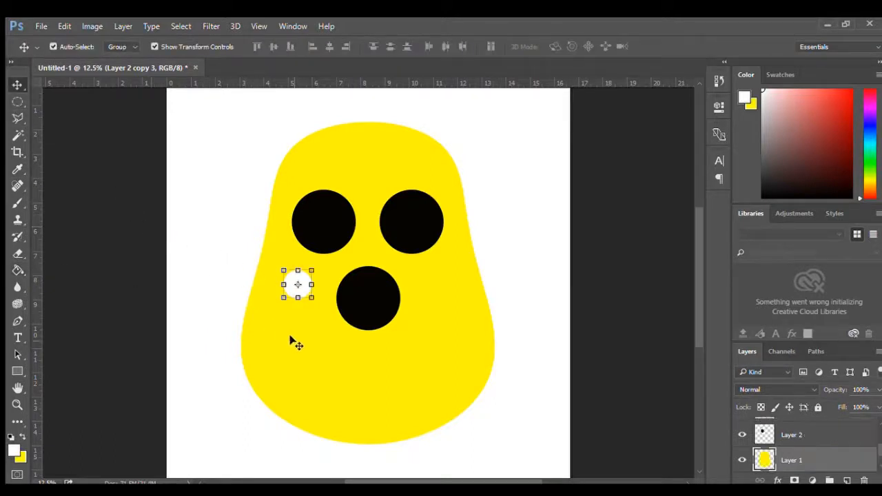
pyautogui.moveTo(296, 285); pyautogui.dragTo(334, 223)
pyautogui.click(318, 288)
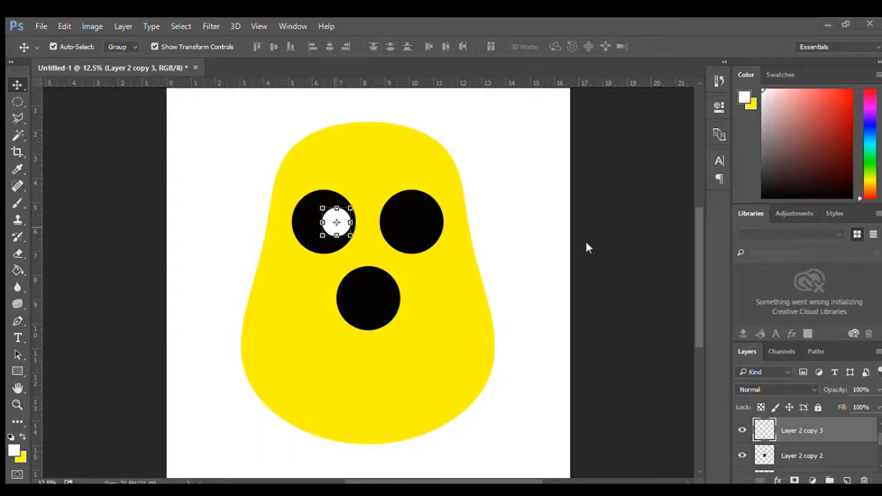
# Step: Duplicate the white highlight horizontally into the matching place in the right eye
pyautogui.click(392, 273)
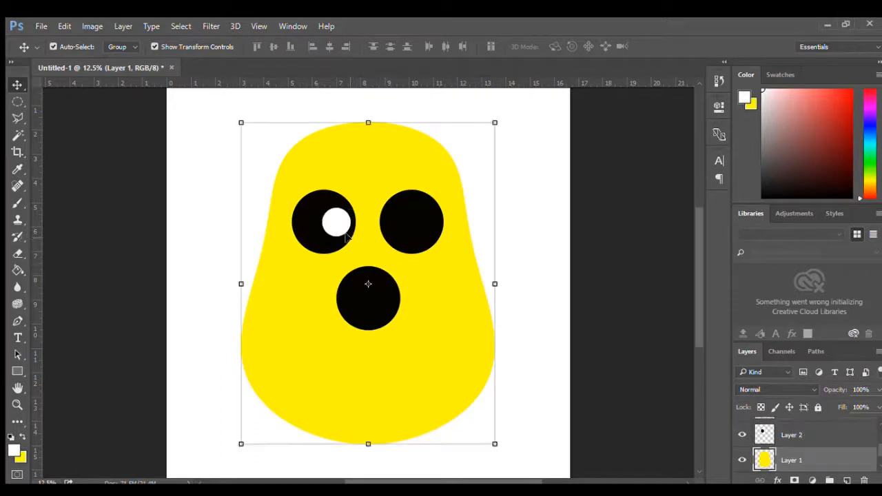
pyautogui.click(336, 222)
pyautogui.hotkey('ctrl', 'j')
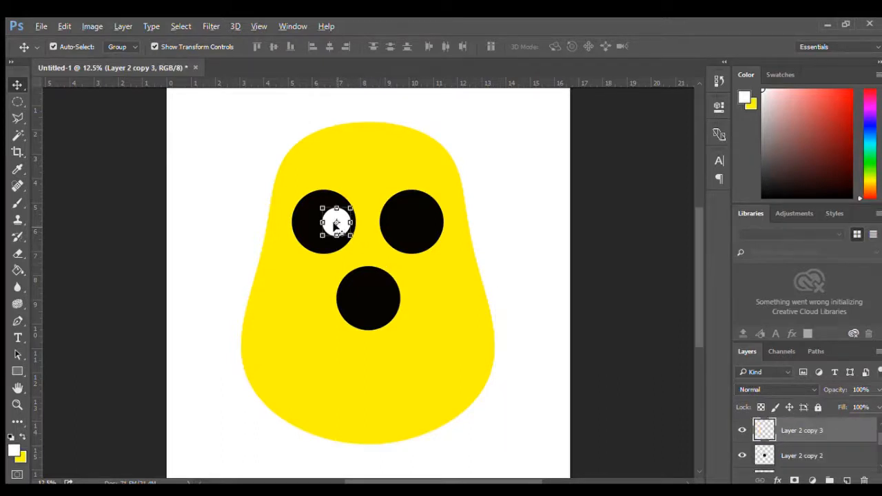
pyautogui.click(327, 268)
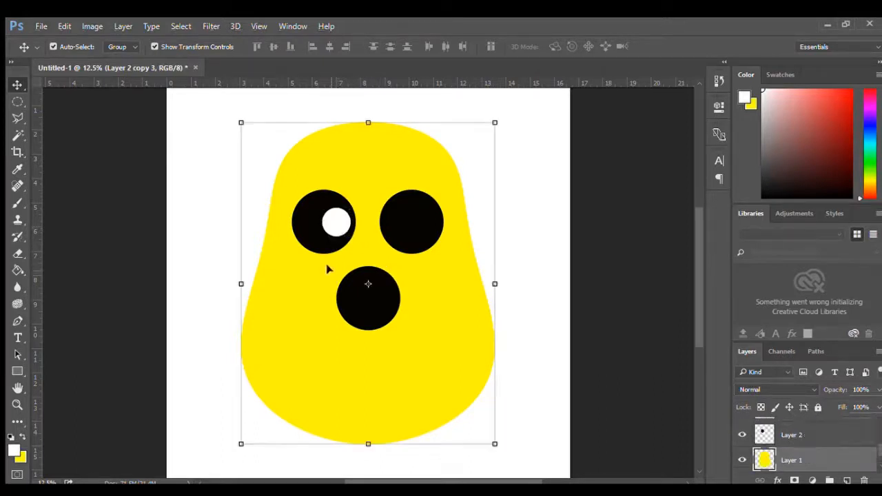
pyautogui.moveTo(333, 224); pyautogui.dragTo(423, 224)
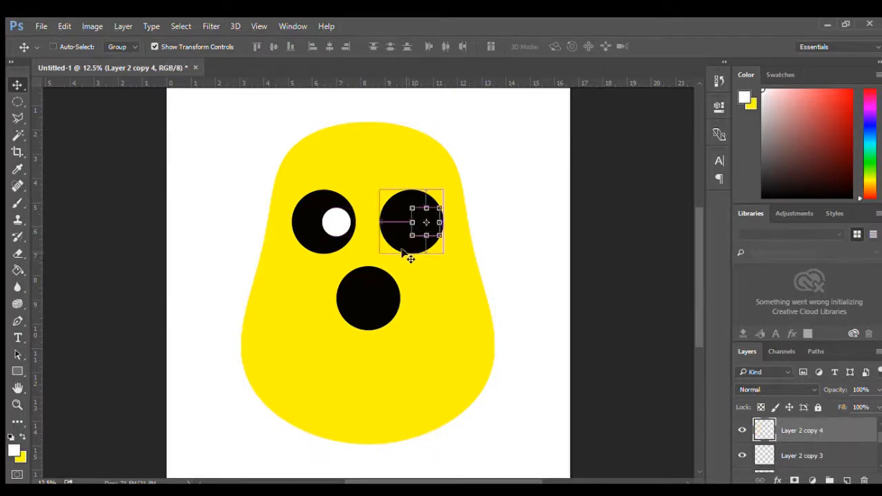
pyautogui.click(418, 279)
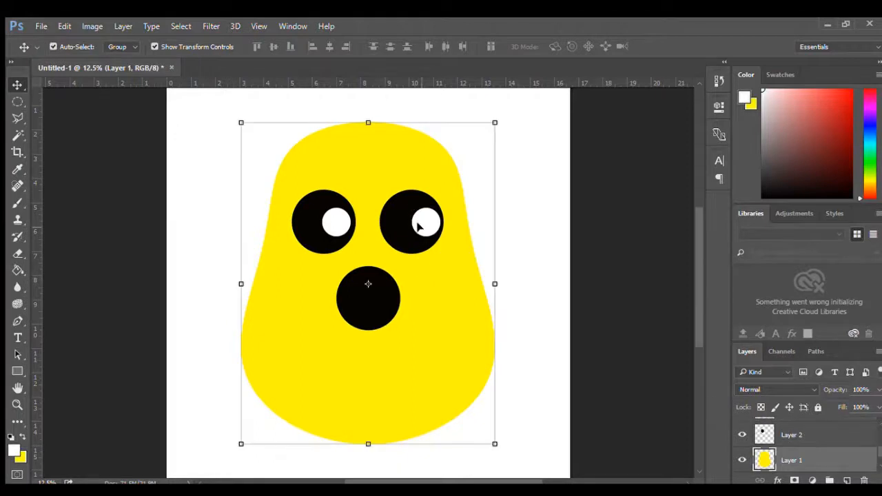
# Step: Shift the white highlights of both eyes slightly down by the same amount and deselect them
pyautogui.moveTo(418, 223); pyautogui.dragTo(418, 237)
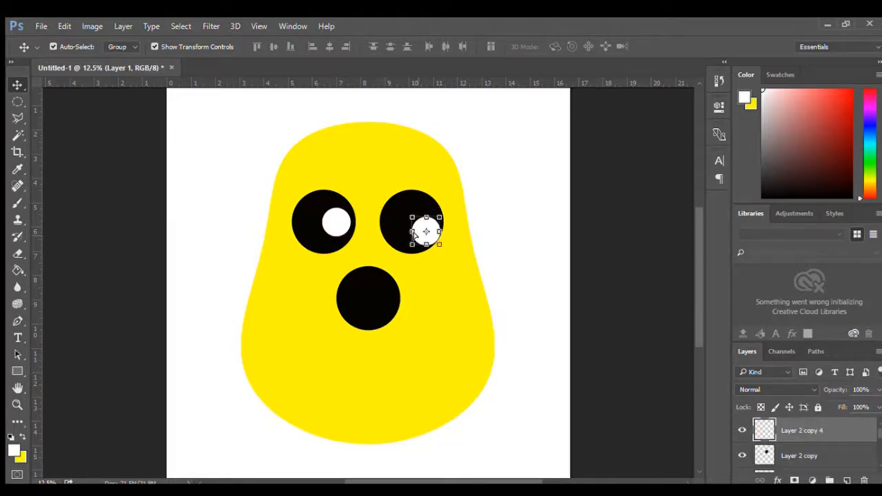
pyautogui.moveTo(339, 227); pyautogui.dragTo(339, 237)
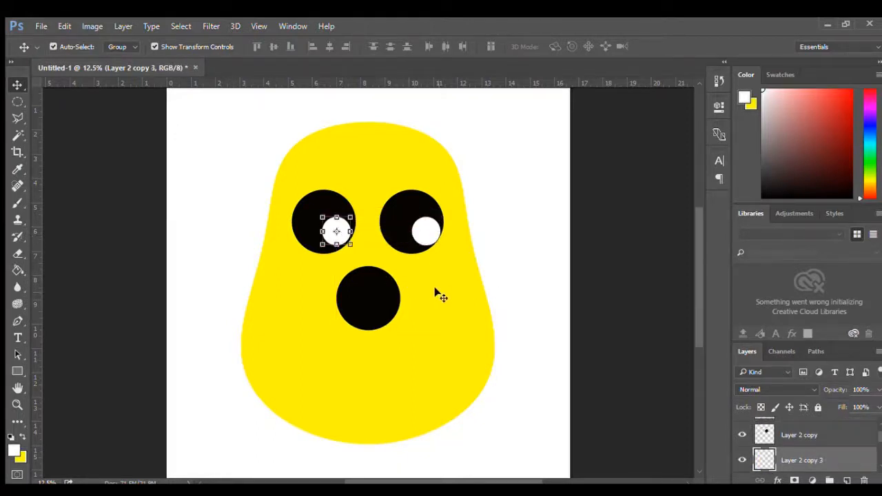
pyautogui.click(390, 327)
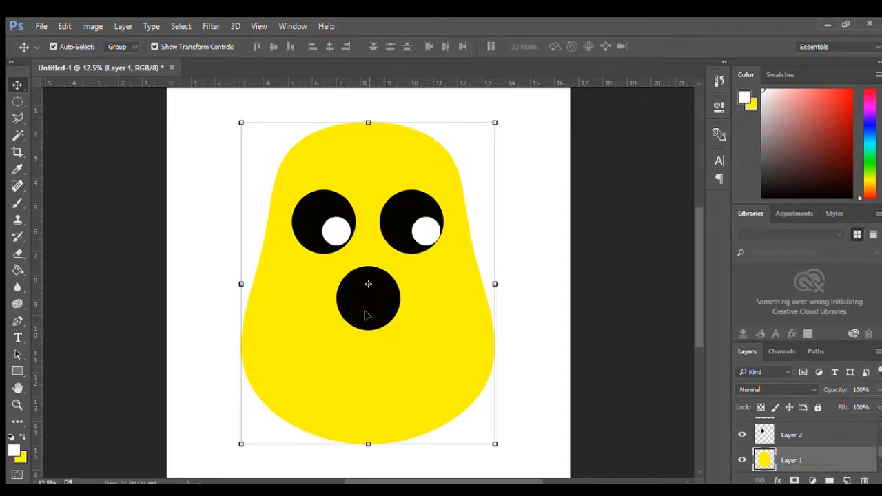
# Step: Warp the large black circle below the eyes into a smile by pulling its upper edge down, and move the smile lower on the face
pyautogui.click(365, 314)
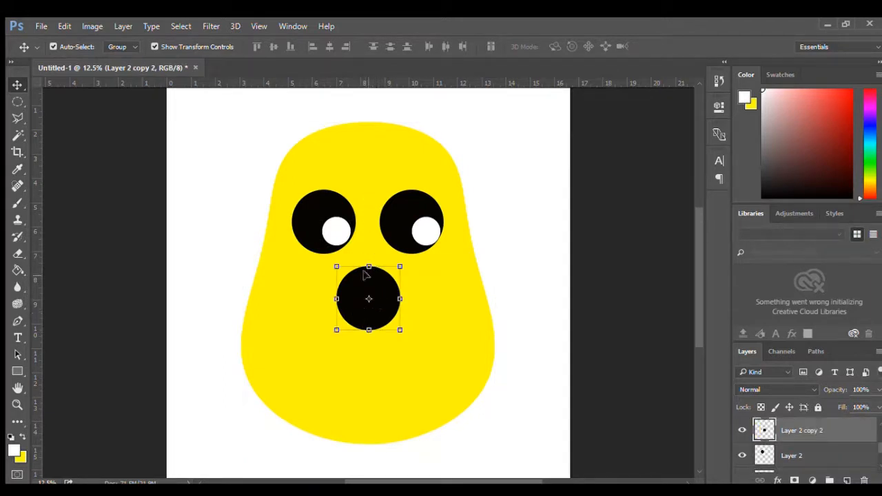
pyautogui.hotkey('ctrl', 't')
pyautogui.click(524, 47)
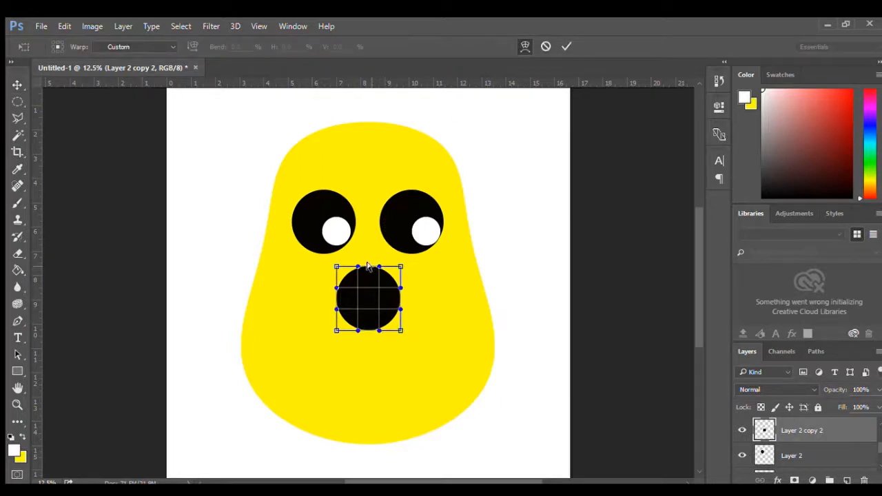
pyautogui.moveTo(367, 266); pyautogui.dragTo(369, 308)
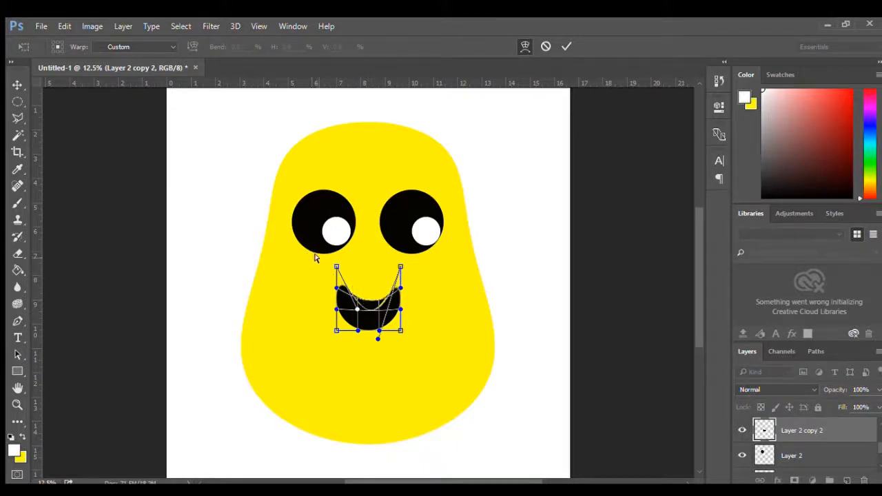
pyautogui.press('Return')
pyautogui.press('v')
pyautogui.click(351, 324)
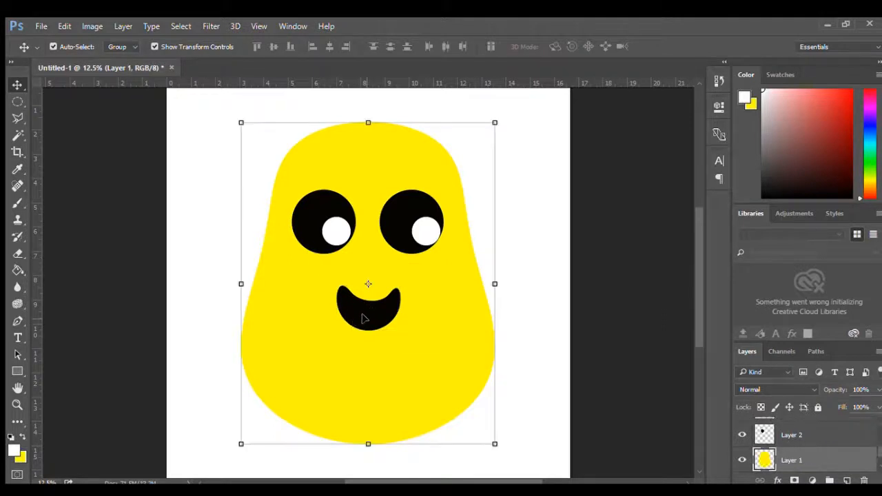
pyautogui.moveTo(364, 317); pyautogui.dragTo(368, 348)
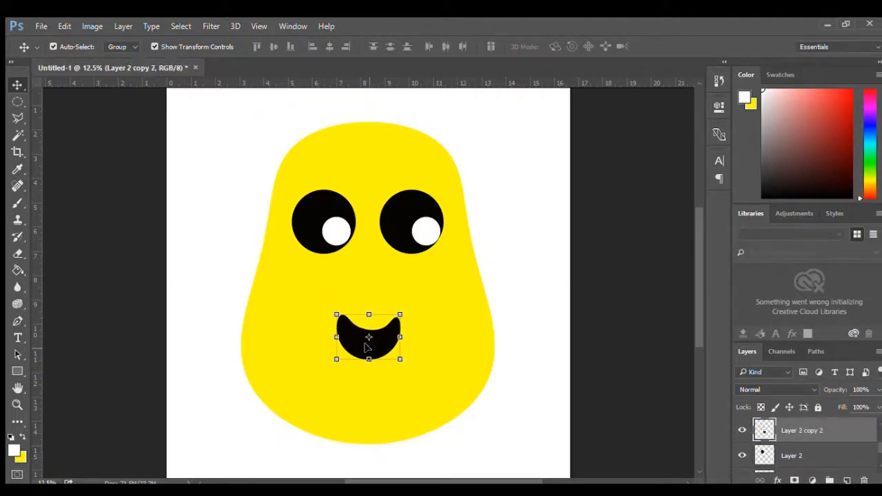
# Step: Set the foreground color to dark red and fill the smile with it using the Paint Bucket
pyautogui.press('i')
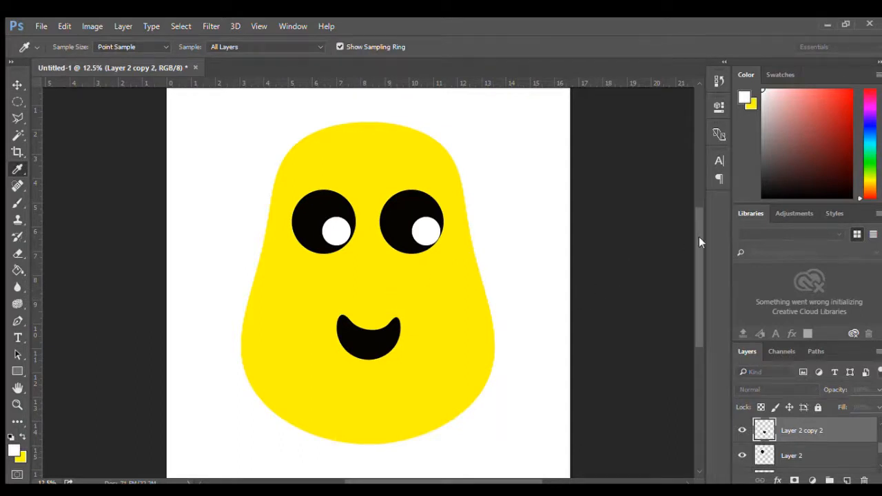
pyautogui.press('v')
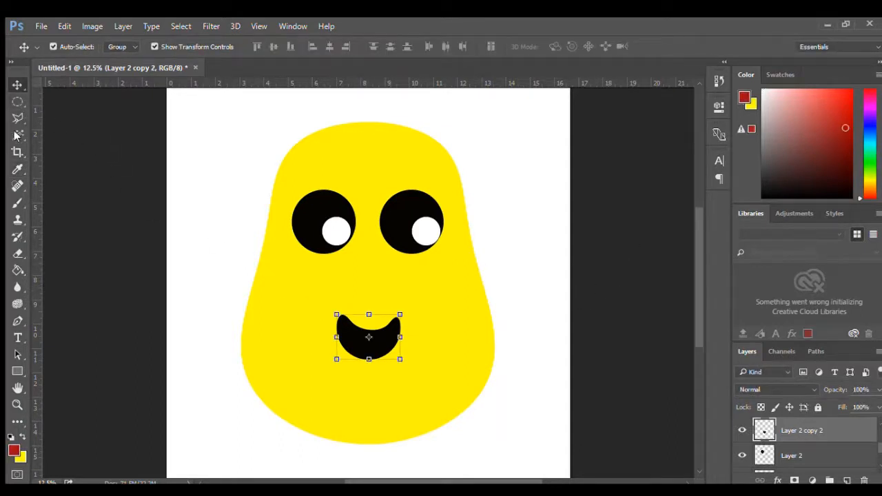
pyautogui.click(18, 270)
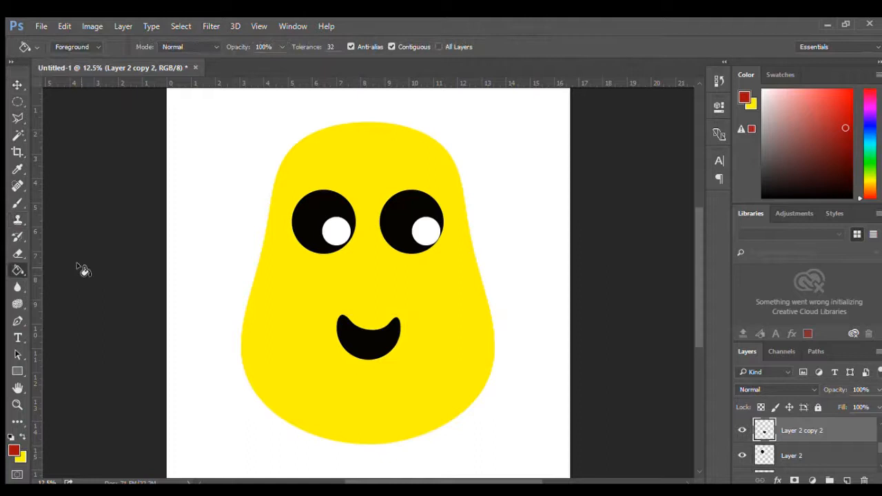
pyautogui.click(374, 344)
pyautogui.click(17, 81)
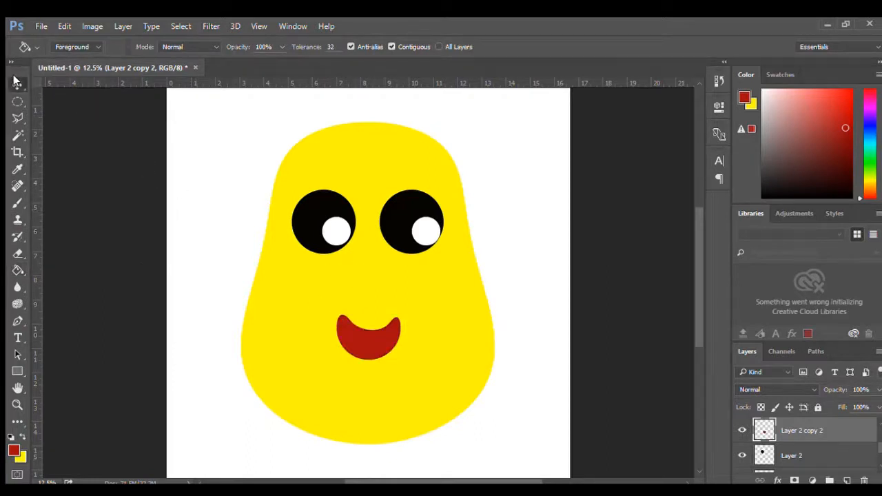
pyautogui.click(457, 306)
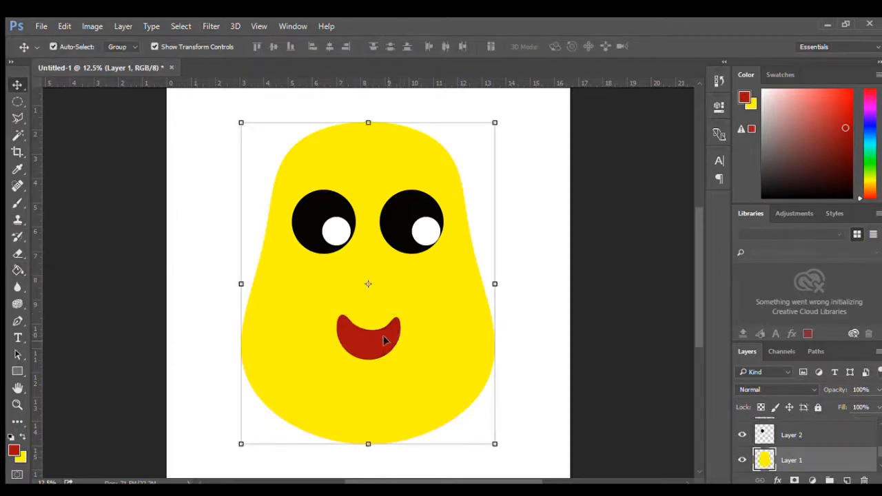
# Step: Duplicate the red smile to the area below the right eye and enlarge the copy proportionally to about 109.85%
pyautogui.moveTo(385, 339); pyautogui.dragTo(440, 300)
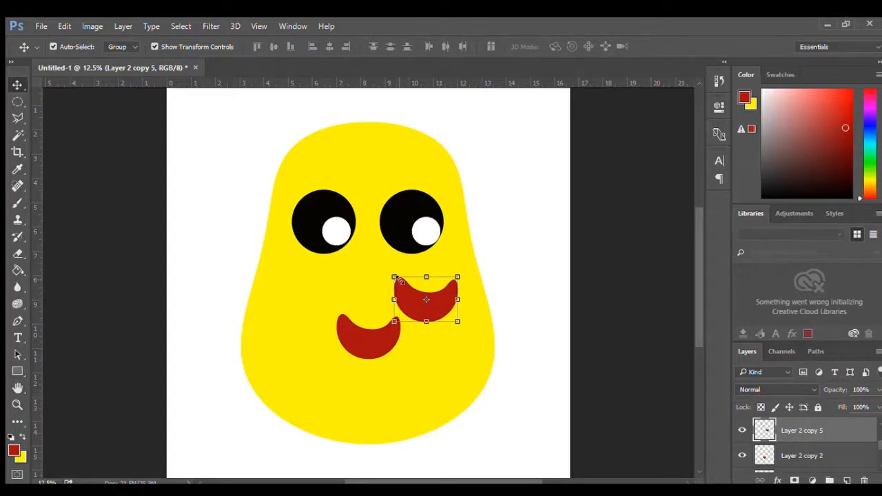
pyautogui.moveTo(394, 278); pyautogui.dragTo(390, 274)
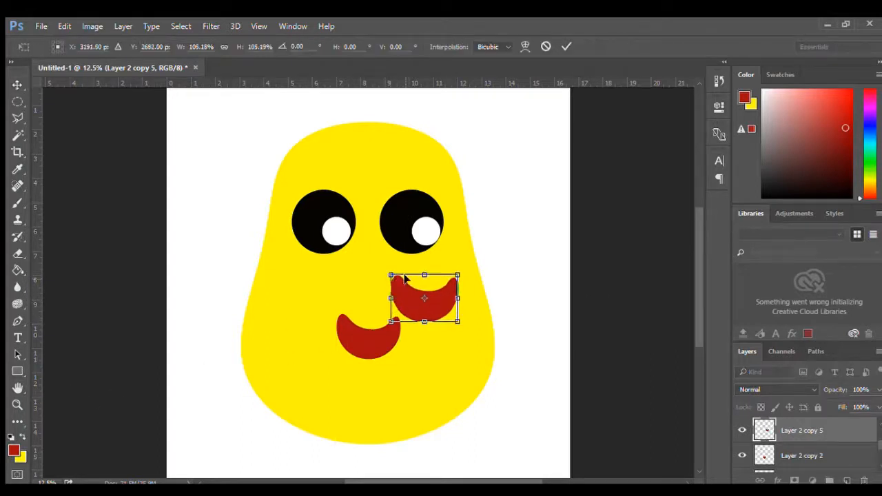
pyautogui.moveTo(463, 326); pyautogui.dragTo(466, 326)
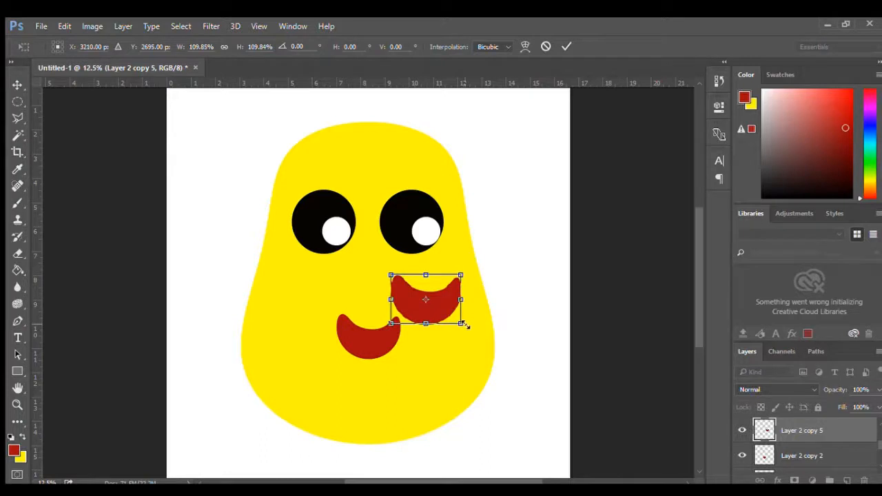
pyautogui.press('Return')
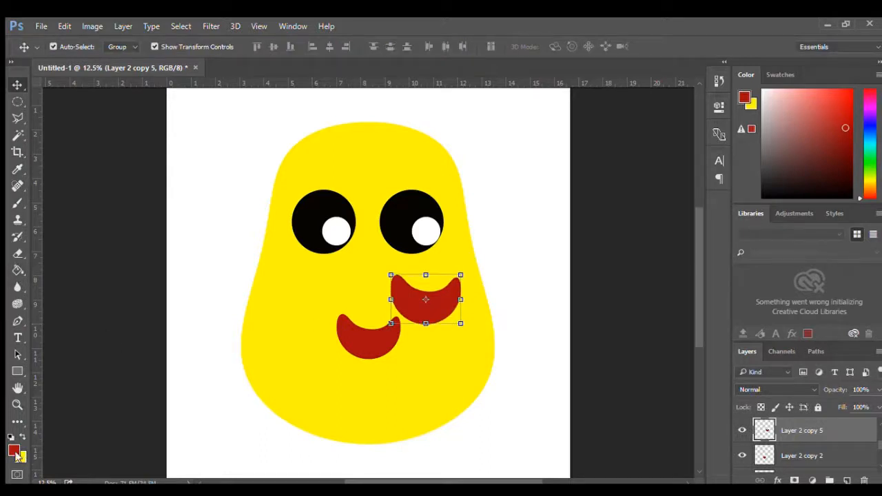
# Step: Set the foreground color to black and fill the enlarged smile copy with it using the Paint Bucket
pyautogui.press('i')
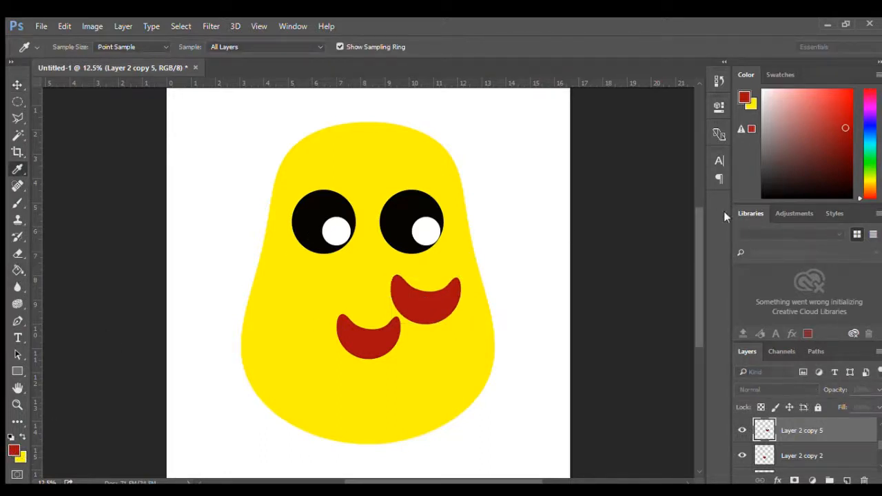
pyautogui.press('v')
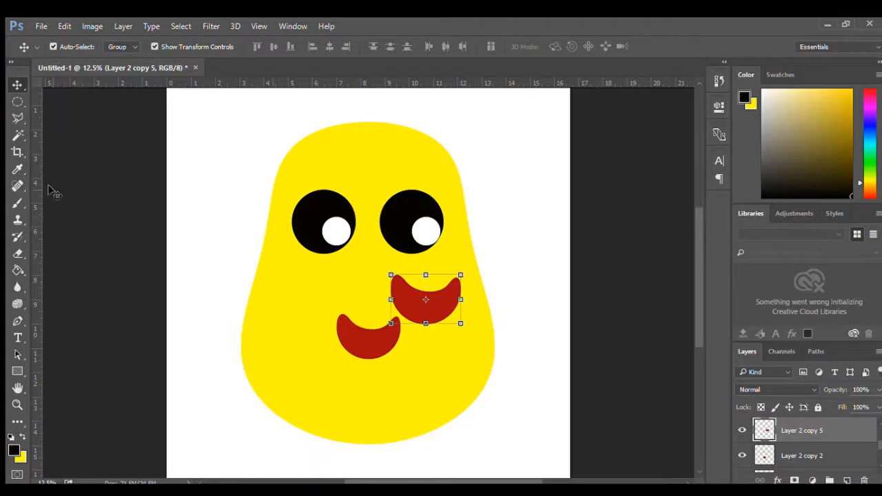
pyautogui.click(18, 270)
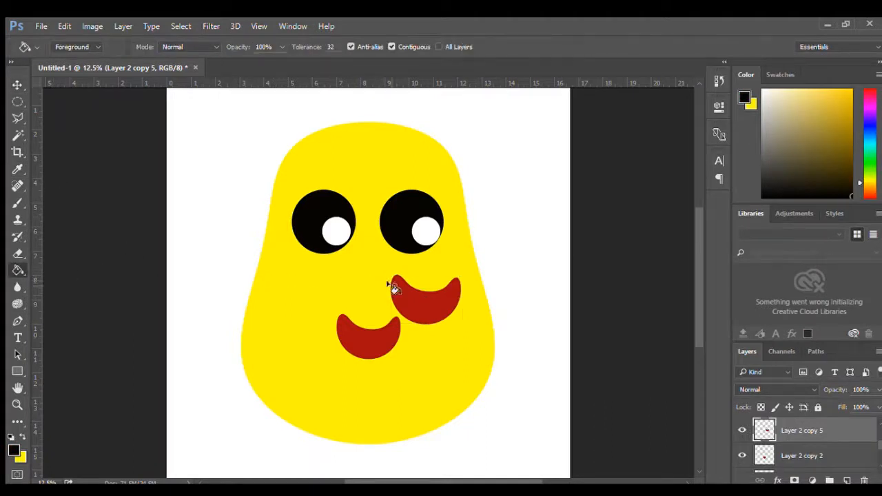
pyautogui.click(418, 297)
pyautogui.click(17, 84)
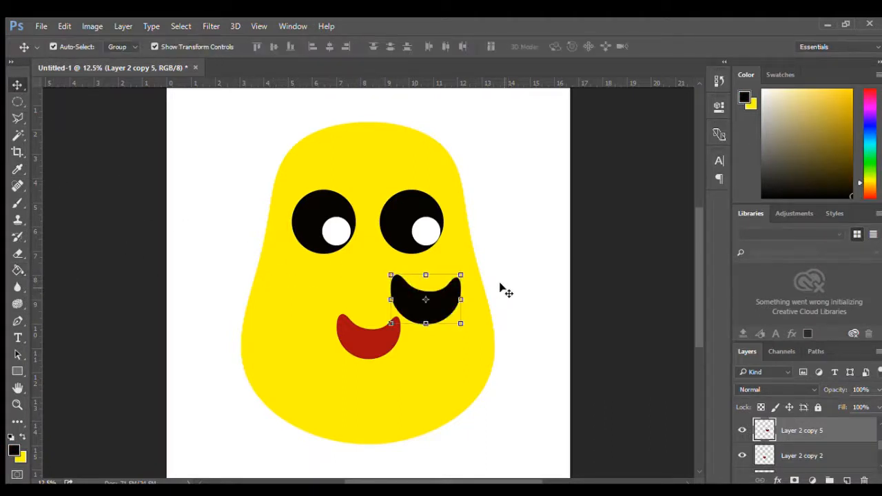
# Step: Place the black smile over the red one, nudge it slightly down and right to expose a thin red upper edge, and deselect
pyautogui.moveTo(448, 300); pyautogui.dragTo(387, 343)
pyautogui.hotkey('shift', 'Down')
pyautogui.hotkey('shift', 'Down')
pyautogui.hotkey('shift', 'Down')
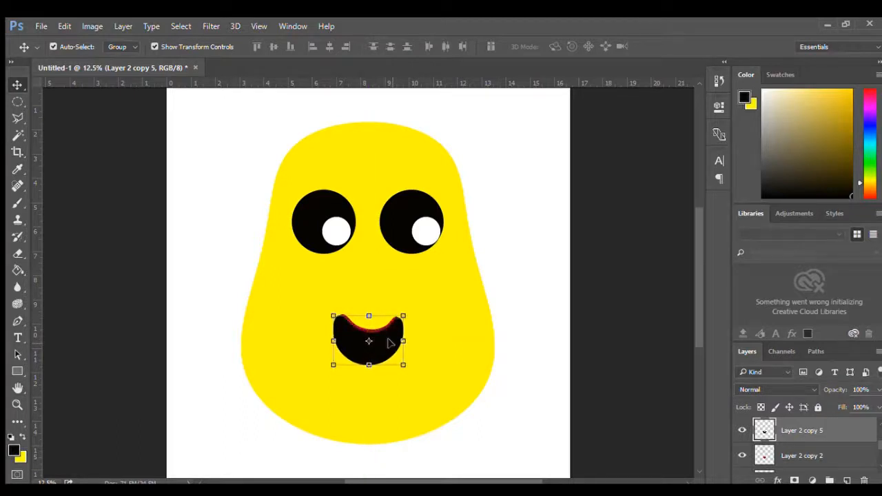
pyautogui.press('Right')
pyautogui.press('Right')
pyautogui.press('Right')
pyautogui.press('Right')
pyautogui.press('Right')
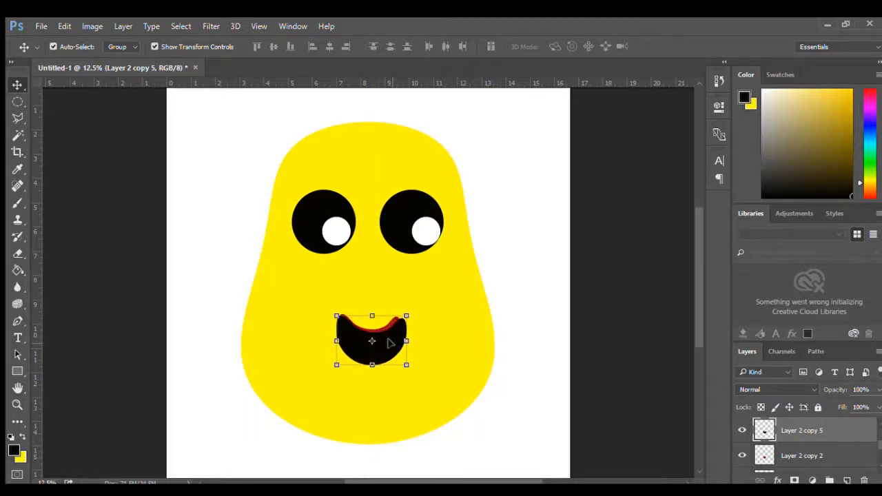
pyautogui.press('Down')
pyautogui.click(425, 346)
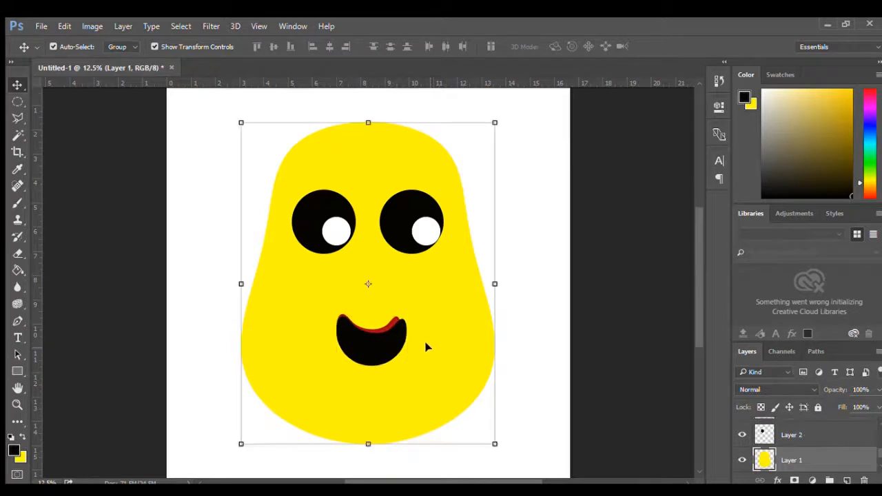
pyautogui.click(508, 335)
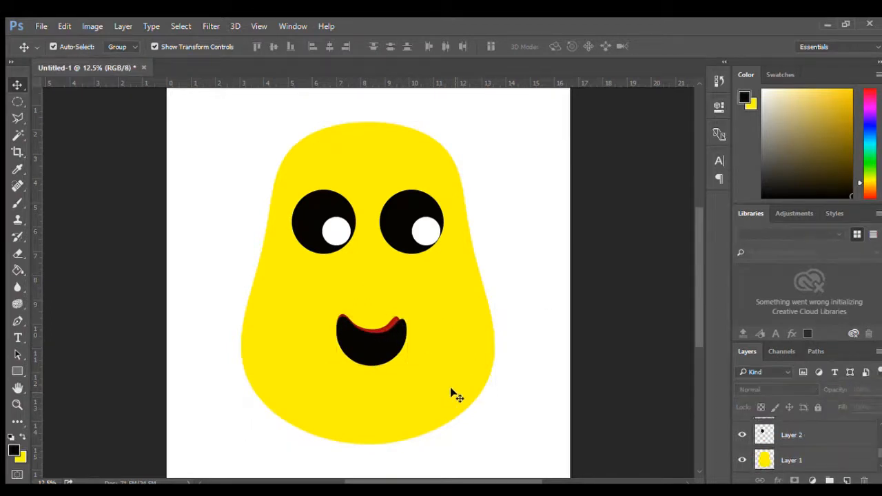
# Step: Duplicate the black smile to the area below the right eye and fill the copy with white using the Paint Bucket
pyautogui.click(377, 348)
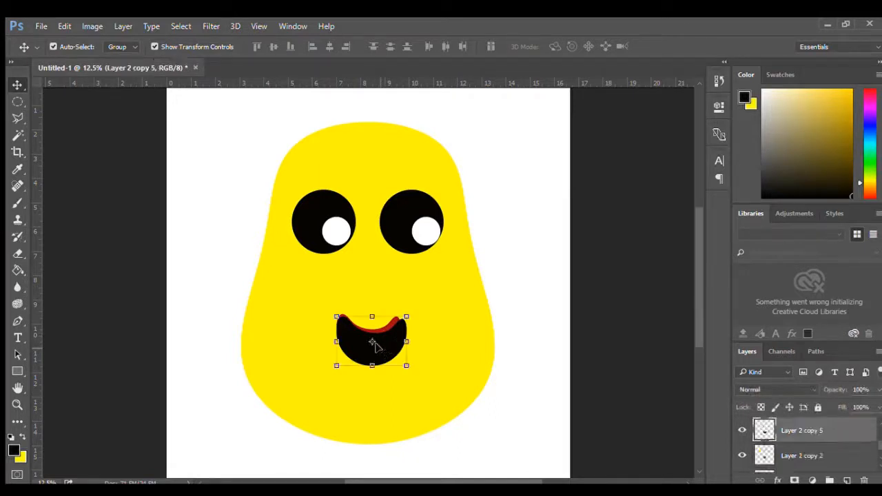
pyautogui.moveTo(372, 343); pyautogui.dragTo(443, 291)
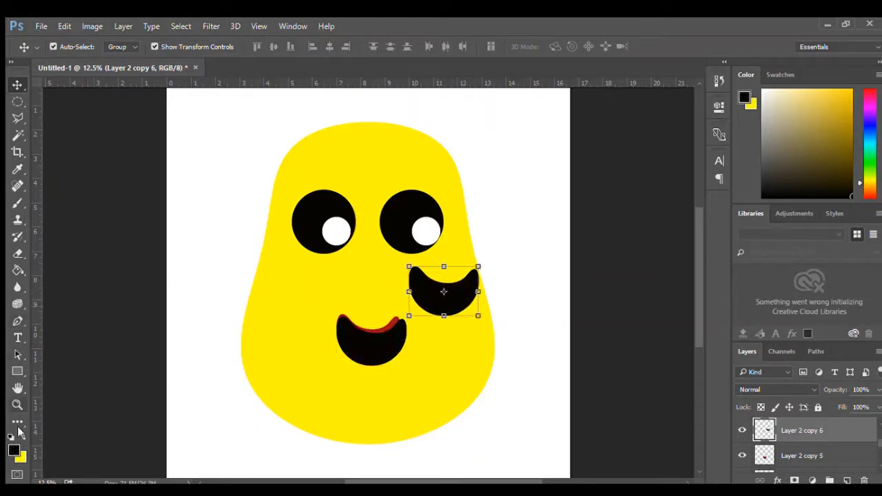
pyautogui.press('i')
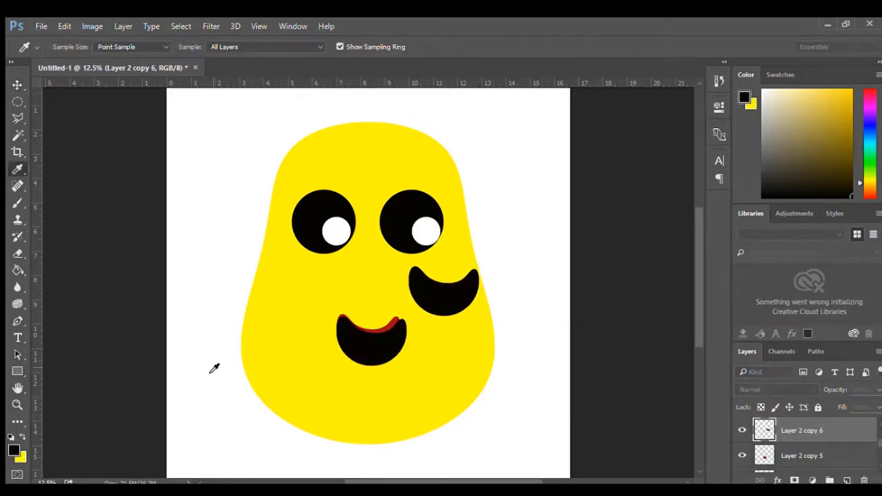
pyautogui.click(726, 225)
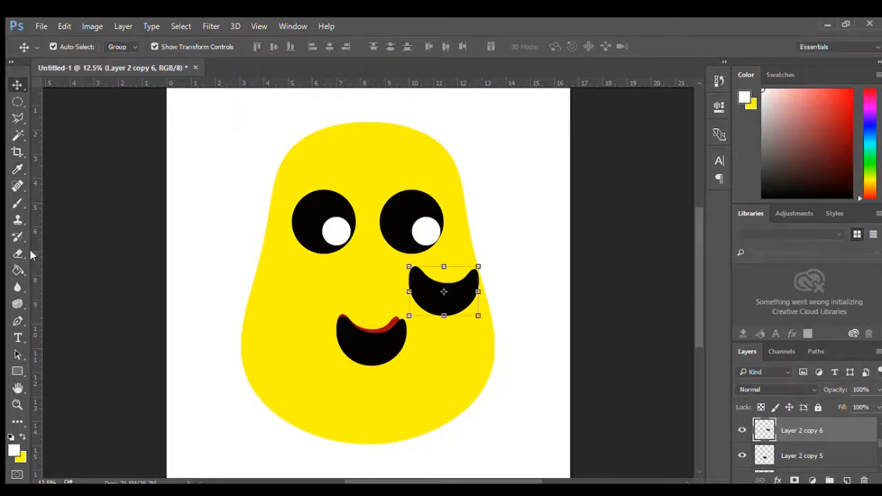
pyautogui.click(18, 270)
pyautogui.click(434, 296)
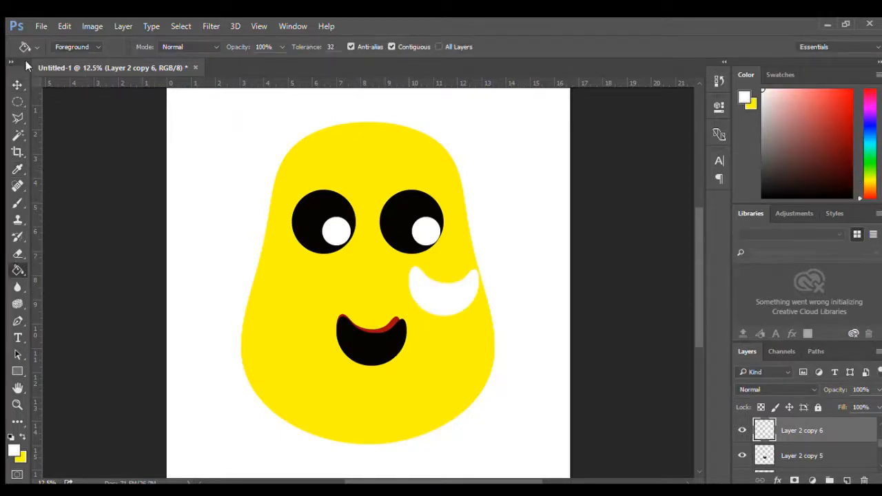
# Step: Shrink the white smile copy and place it inside the black mouth
pyautogui.click(17, 84)
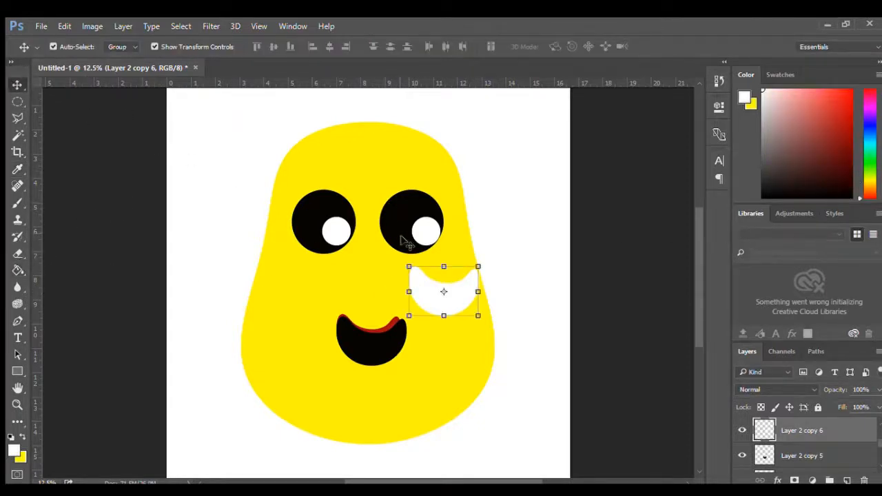
pyautogui.moveTo(480, 317); pyautogui.dragTo(372, 341)
pyautogui.press('Return')
pyautogui.click(458, 336)
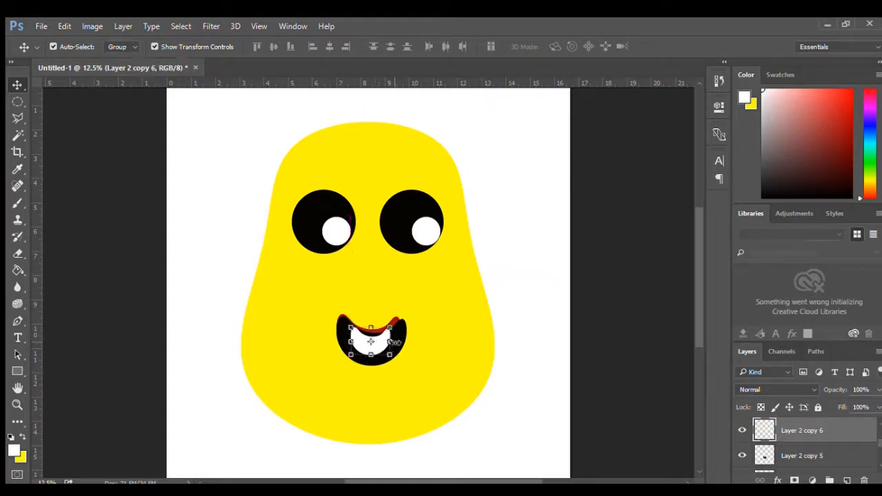
# Step: Stretch the white smile to about 160.77% width and extend its lower edge down to the bottom of the black mouth
pyautogui.hotkey('ctrl', 't')
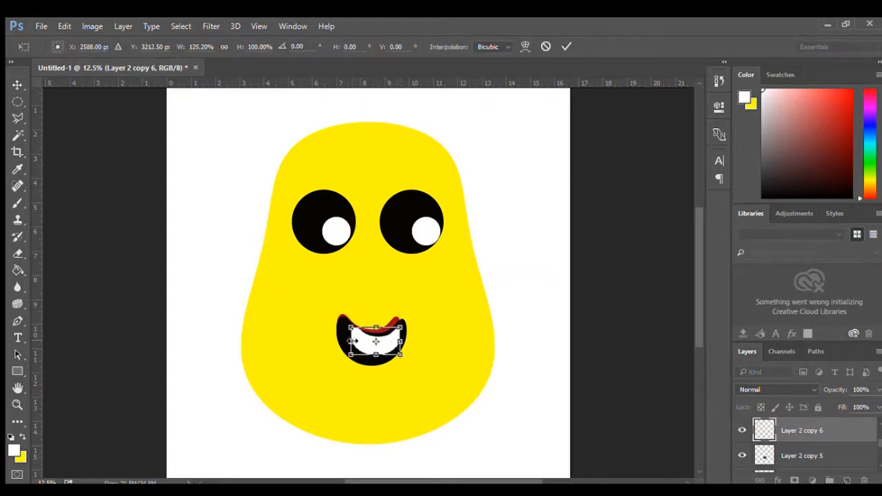
pyautogui.moveTo(351, 340); pyautogui.dragTo(341, 339)
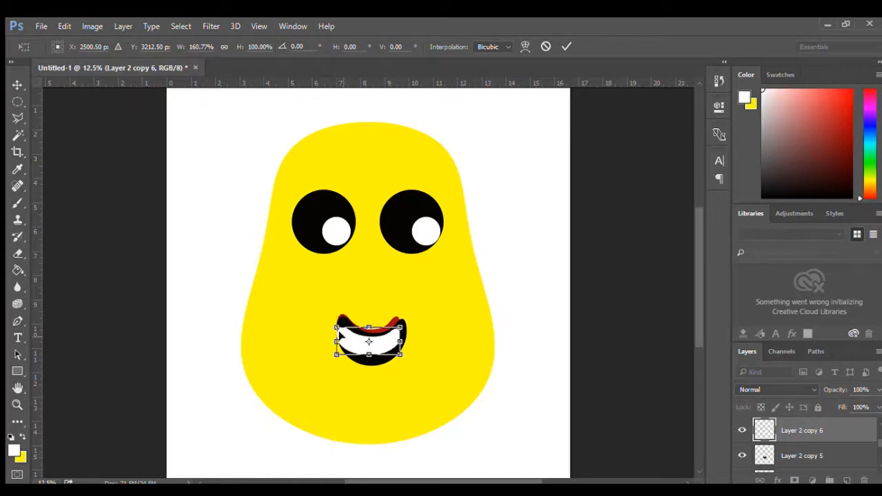
pyautogui.press('Return')
pyautogui.moveTo(368, 355); pyautogui.dragTo(370, 365)
pyautogui.press('Return')
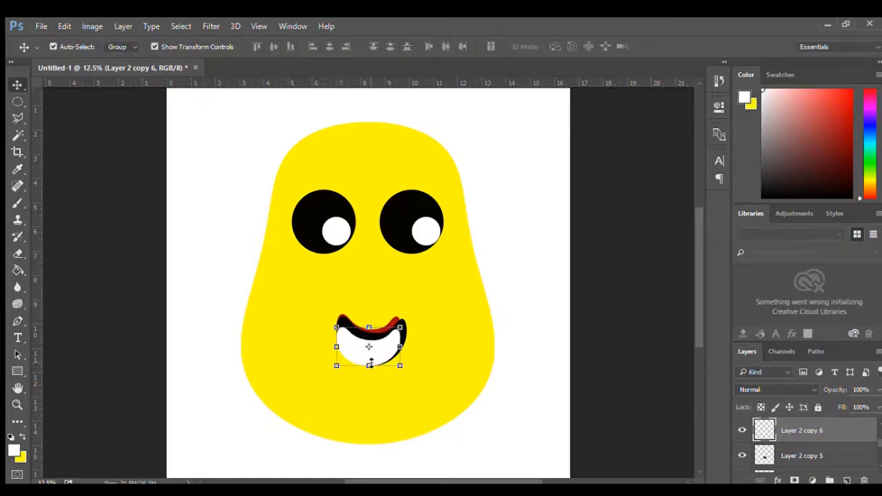
# Step: Move the white smile up to the mouth's upper edge and enlarge it proportionally to about 111.25%
pyautogui.click(345, 356)
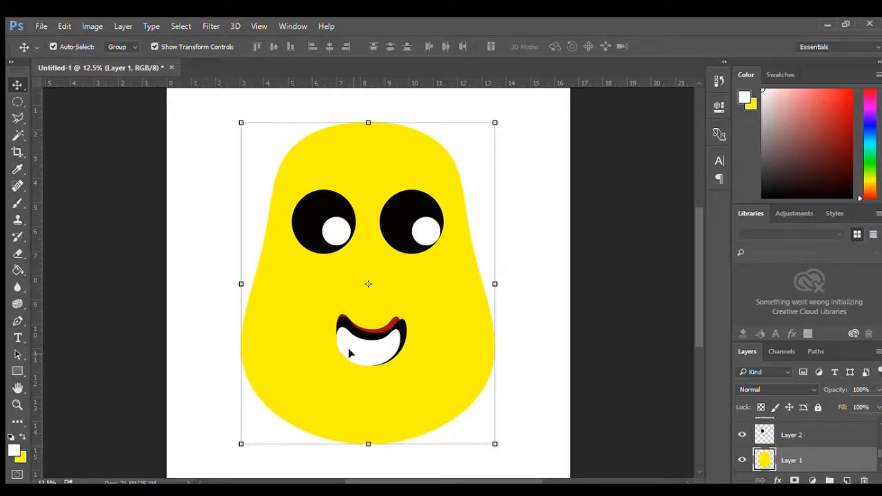
pyautogui.moveTo(348, 348); pyautogui.dragTo(350, 342)
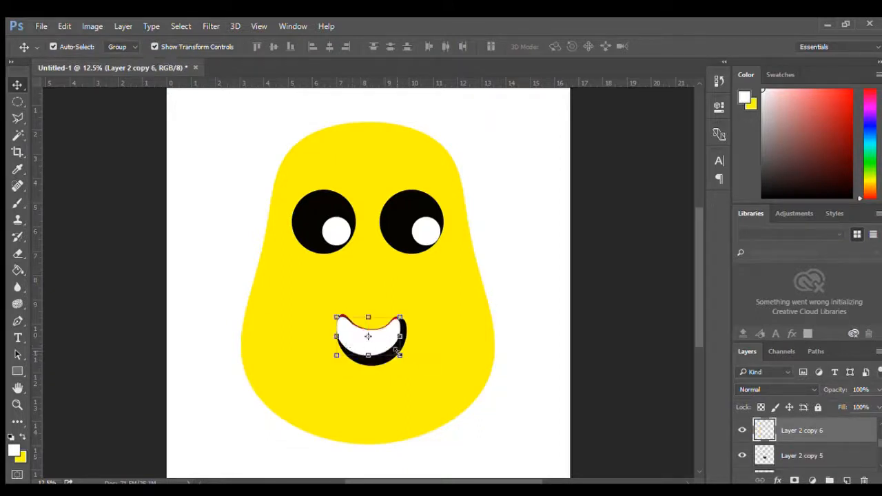
pyautogui.moveTo(401, 356); pyautogui.dragTo(405, 367)
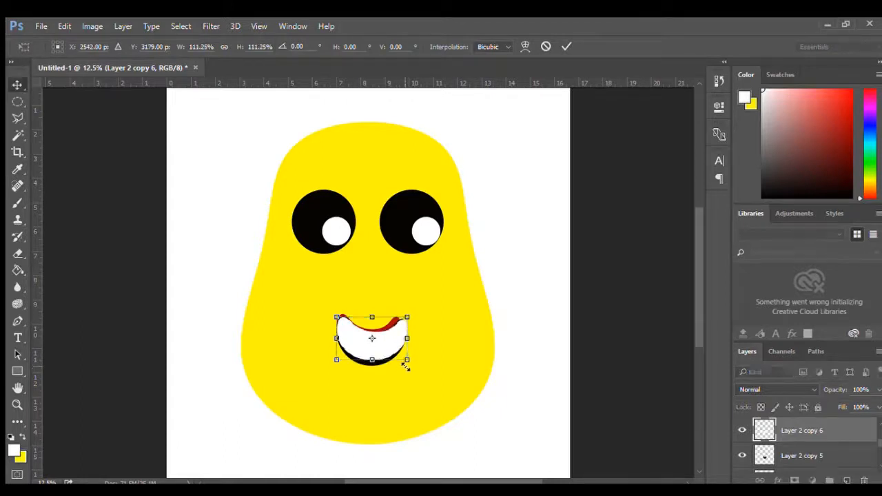
pyautogui.press('Return')
pyautogui.click(446, 363)
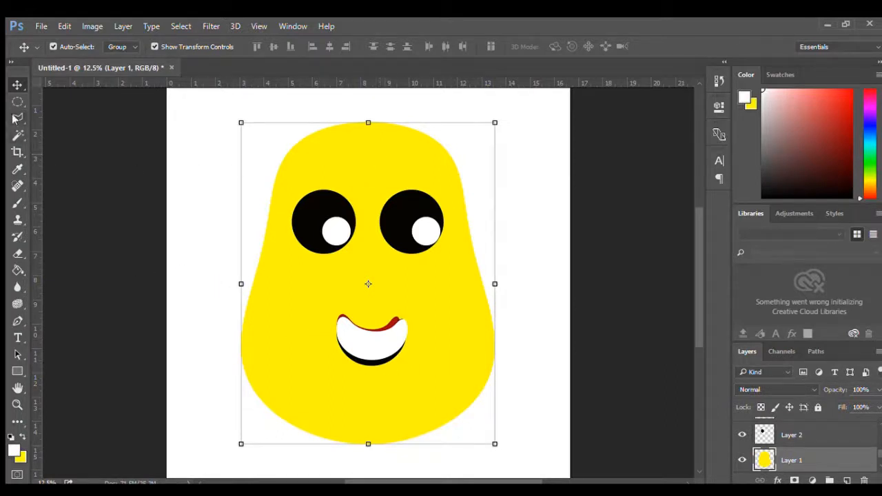
# Step: Set the foreground color to black and paint spiky hair across the top of the head on Layer 1 with the Brush
pyautogui.click(17, 202)
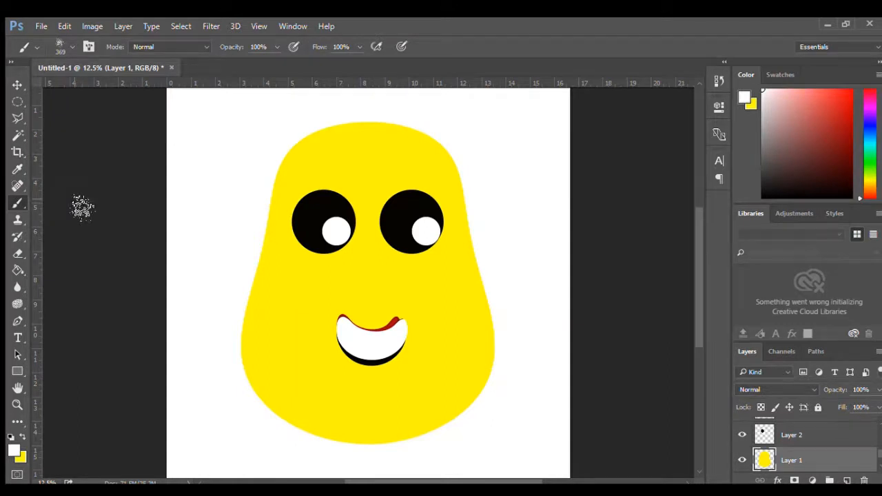
pyautogui.press('i')
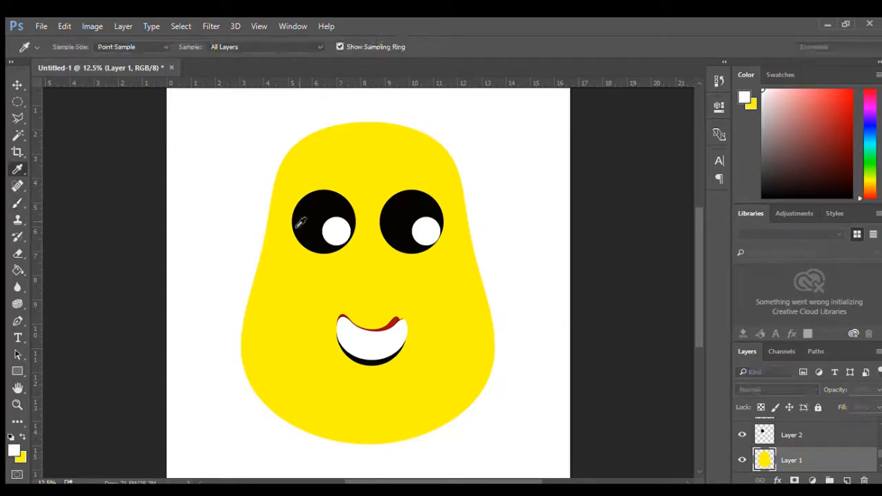
pyautogui.click(722, 226)
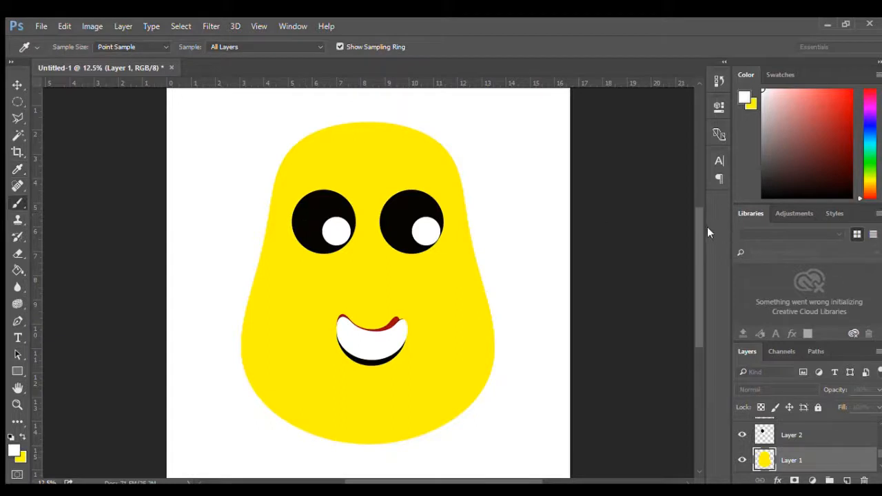
pyautogui.click(331, 140)
pyautogui.moveTo(304, 164)
pyautogui.mouseDown()
pyautogui.moveTo(355, 144)
pyautogui.moveTo(367, 164)
pyautogui.moveTo(385, 145)
pyautogui.moveTo(375, 164)
pyautogui.moveTo(393, 142)
pyautogui.moveTo(414, 170)
pyautogui.moveTo(424, 164)
pyautogui.moveTo(422, 152)
pyautogui.moveTo(413, 177)
pyautogui.moveTo(418, 139)
pyautogui.moveTo(407, 150)
pyautogui.moveTo(390, 133)
pyautogui.moveTo(378, 148)
pyautogui.moveTo(357, 124)
pyautogui.moveTo(357, 145)
pyautogui.moveTo(346, 136)
pyautogui.moveTo(336, 150)
pyautogui.moveTo(312, 138)
pyautogui.moveTo(306, 156)
pyautogui.moveTo(295, 148)
pyautogui.moveTo(297, 169)
pyautogui.moveTo(357, 155)
pyautogui.moveTo(394, 172)
pyautogui.moveTo(428, 163)
pyautogui.moveTo(436, 150)
pyautogui.moveTo(445, 168)
pyautogui.moveTo(452, 159)
pyautogui.moveTo(377, 131)
pyautogui.moveTo(340, 155)
pyautogui.moveTo(295, 167)
pyautogui.mouseUp()
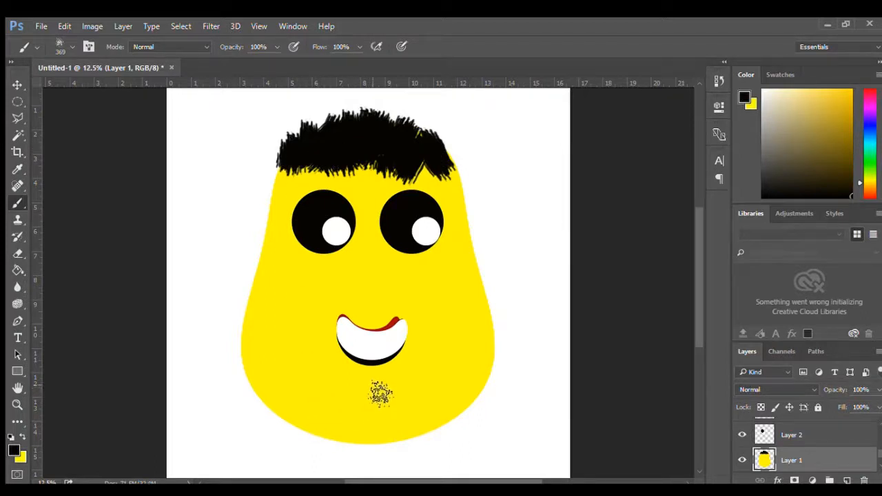
# Step: Paint a small black goatee under the mouth and a wide black beard along the lower edge of the body, and deselect
pyautogui.moveTo(379, 393)
pyautogui.mouseDown()
pyautogui.moveTo(368, 383)
pyautogui.moveTo(389, 390)
pyautogui.moveTo(348, 382)
pyautogui.moveTo(359, 393)
pyautogui.mouseUp()
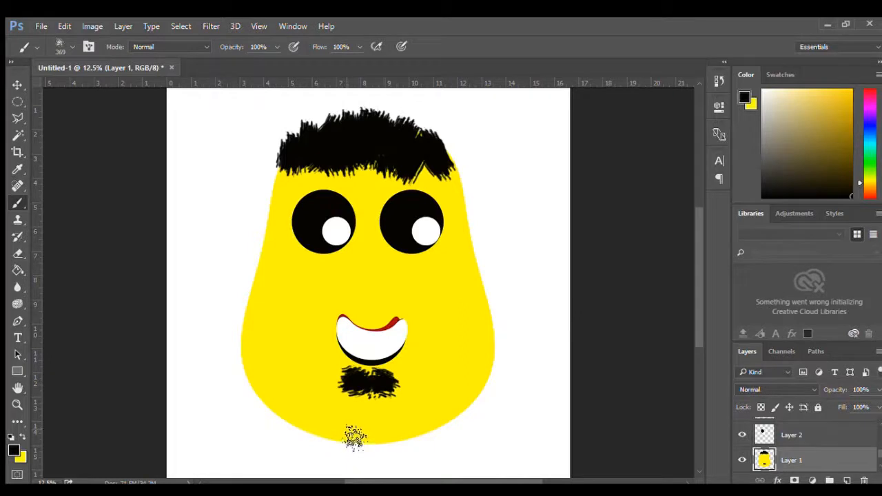
pyautogui.moveTo(353, 435)
pyautogui.mouseDown()
pyautogui.moveTo(341, 457)
pyautogui.moveTo(359, 435)
pyautogui.moveTo(368, 453)
pyautogui.moveTo(381, 433)
pyautogui.moveTo(391, 451)
pyautogui.moveTo(402, 432)
pyautogui.moveTo(412, 449)
pyautogui.moveTo(420, 428)
pyautogui.moveTo(435, 443)
pyautogui.moveTo(442, 418)
pyautogui.moveTo(292, 434)
pyautogui.moveTo(292, 419)
pyautogui.moveTo(276, 430)
pyautogui.moveTo(475, 434)
pyautogui.mouseUp()
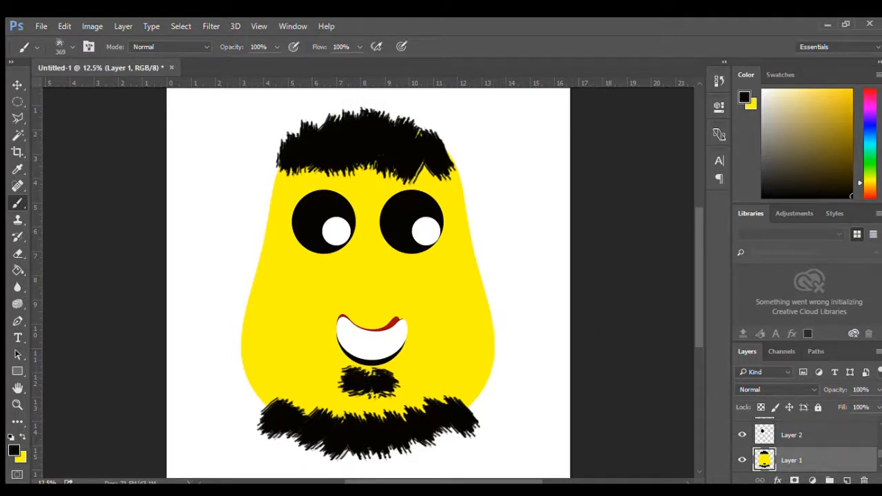
pyautogui.click(17, 84)
pyautogui.click(87, 177)
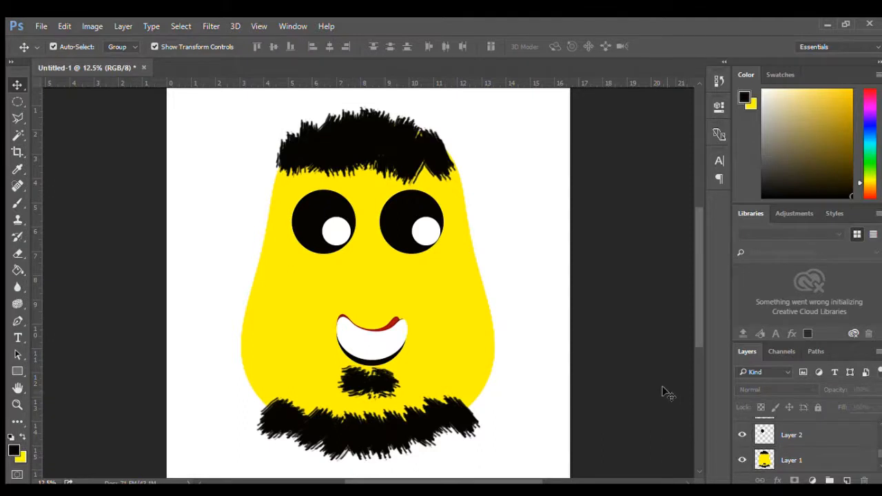
# Step: Hide the Background layer to make the canvas transparent and save the document
pyautogui.scroll(-2, 667, 391)
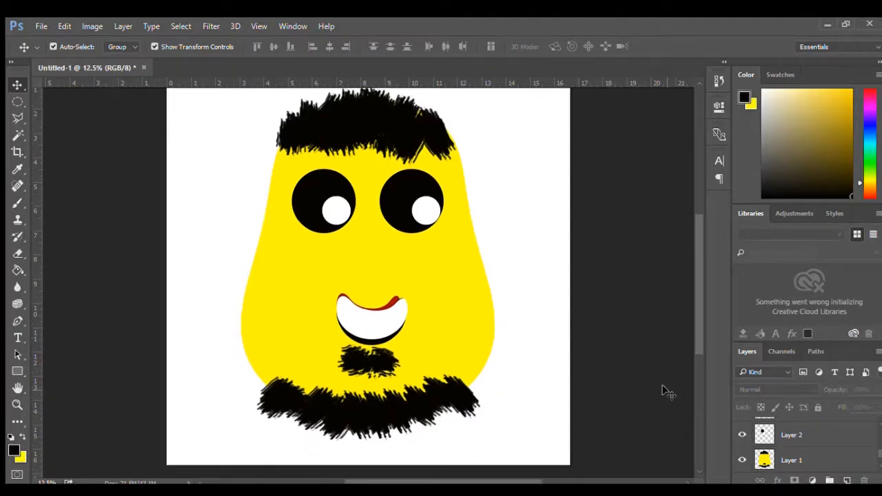
pyautogui.scroll(1, 661, 391)
pyautogui.scroll(-1, 799, 463)
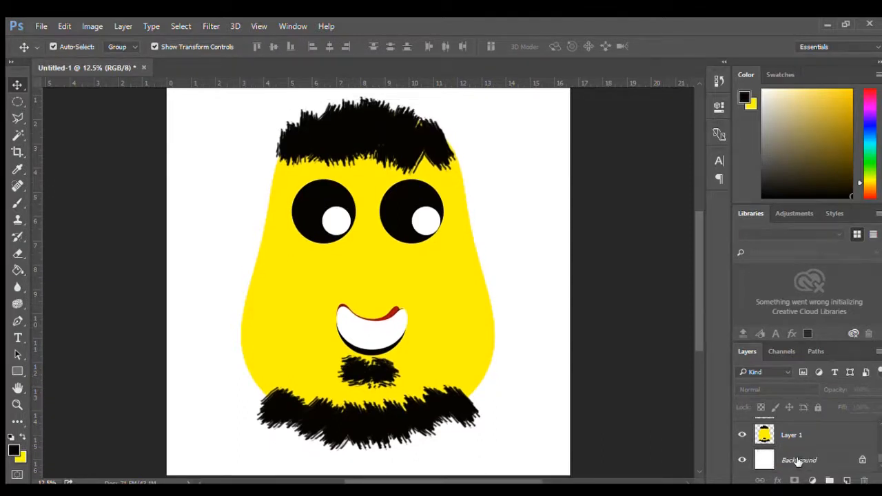
pyautogui.click(742, 459)
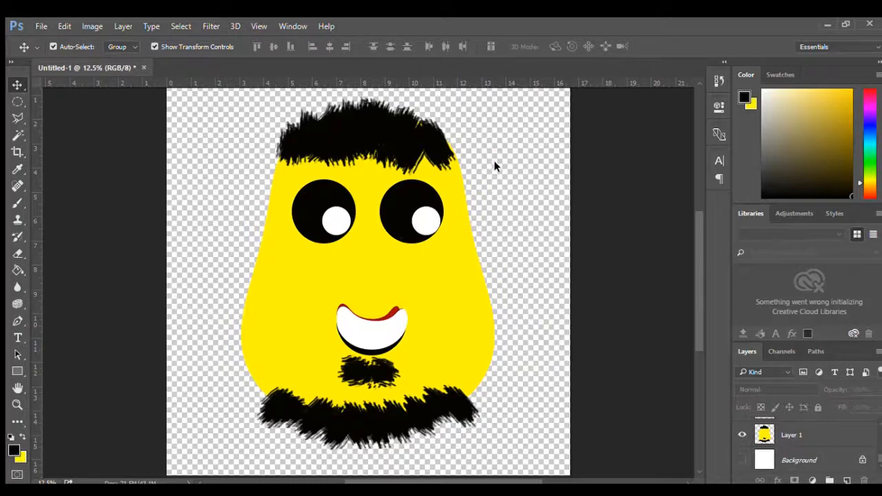
pyautogui.hotkey('ctrl', 's')
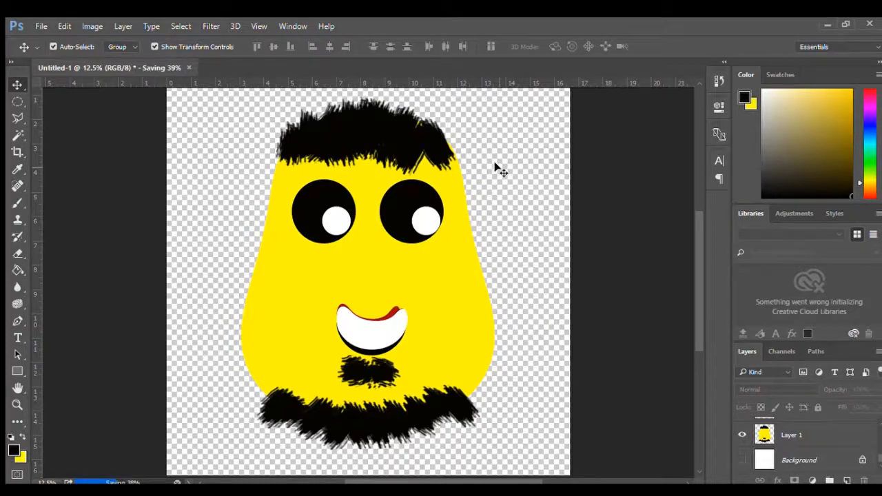